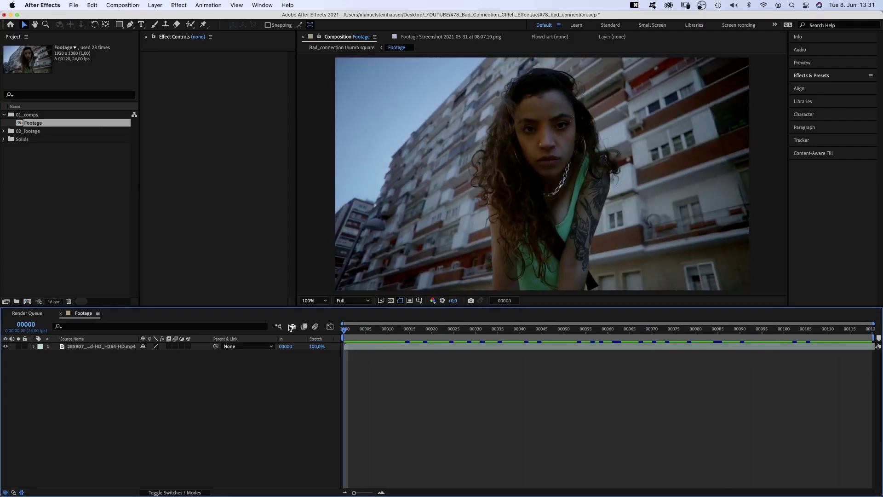
- Create a new 1920×1080 composition named bad_connection_effect
key("super+n")
type("bad")
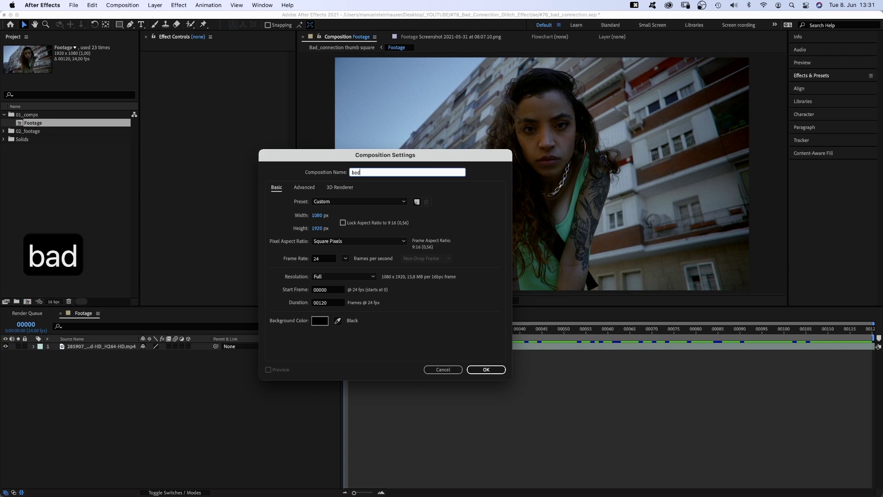
type("_connection_ef")
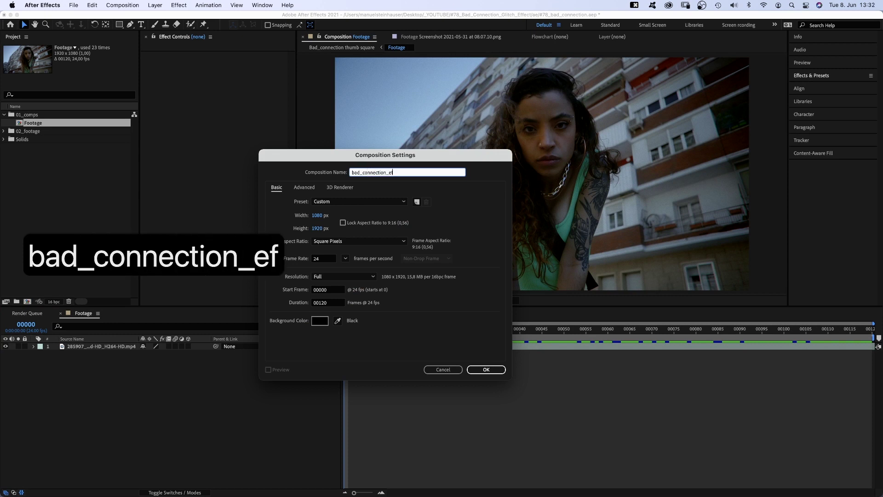
type("fect")
key("Tab")
type("192")
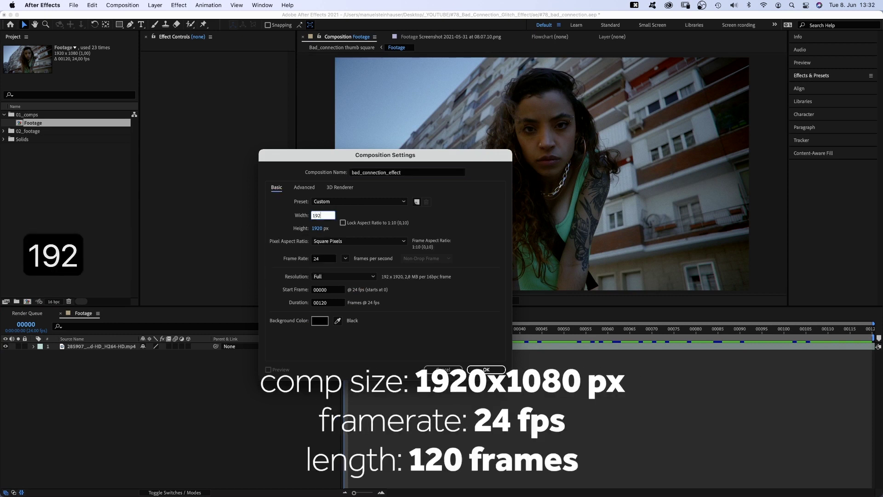
type("0")
key("Tab")
type("1080")
key("Return")
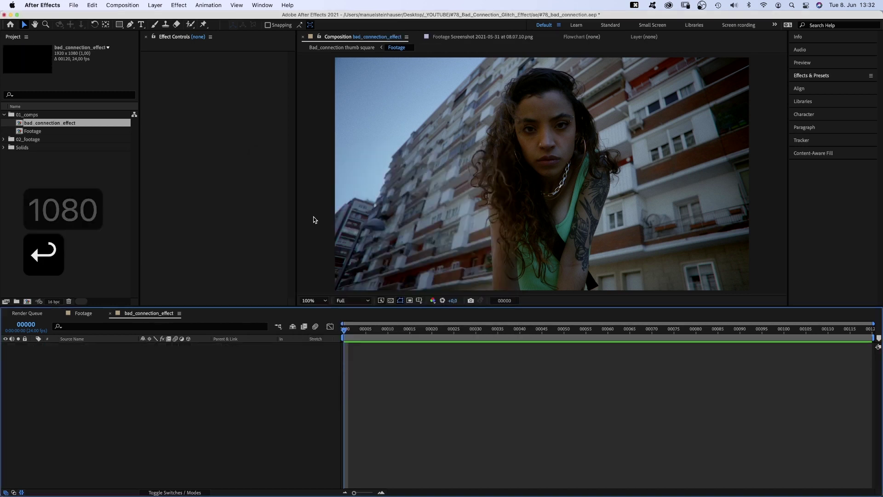
- Add Footage to the comp, duplicate it, and trim the top copy to start at frame 15
left_click(36, 132)
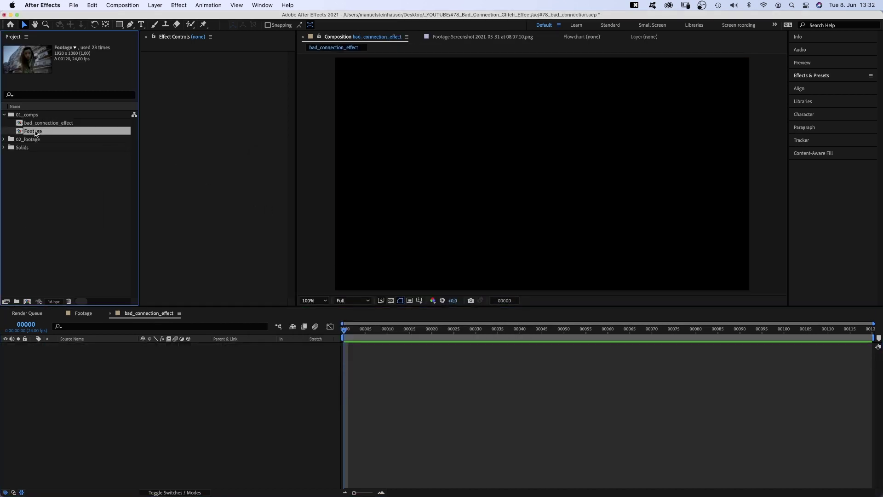
left_click_drag(173, 375, 174, 375)
key("super+d")
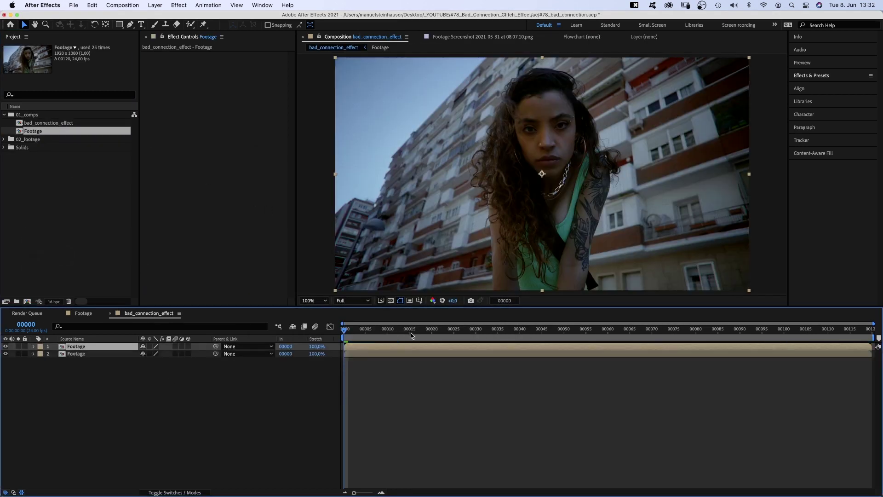
left_click(410, 334)
key("bracketleft")
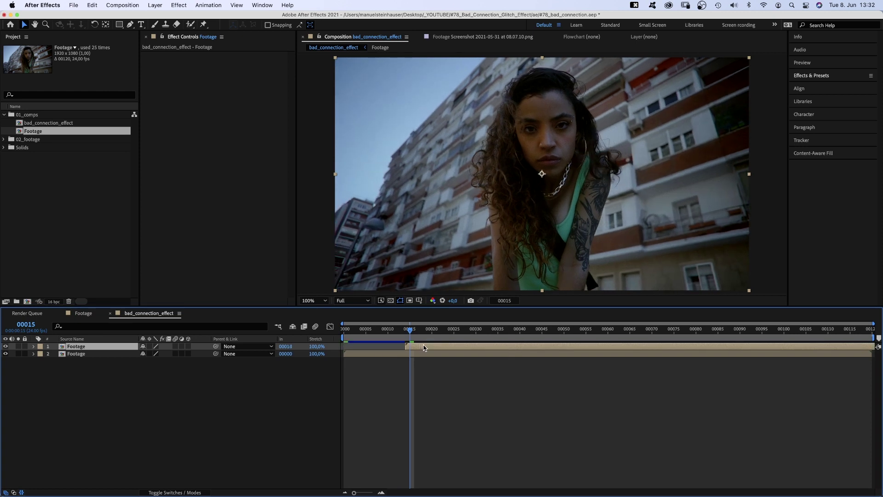
- Apply Hue/Saturation to the top Footage layer
left_click(846, 76)
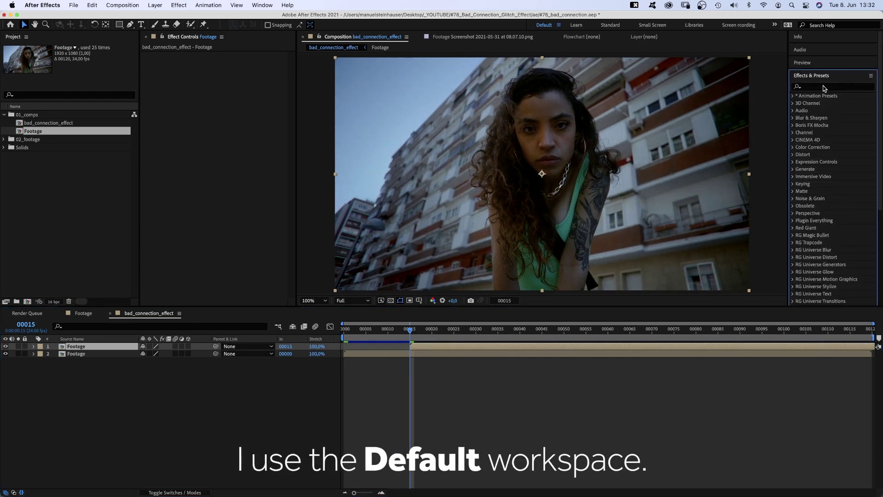
left_click(823, 87)
type("hue")
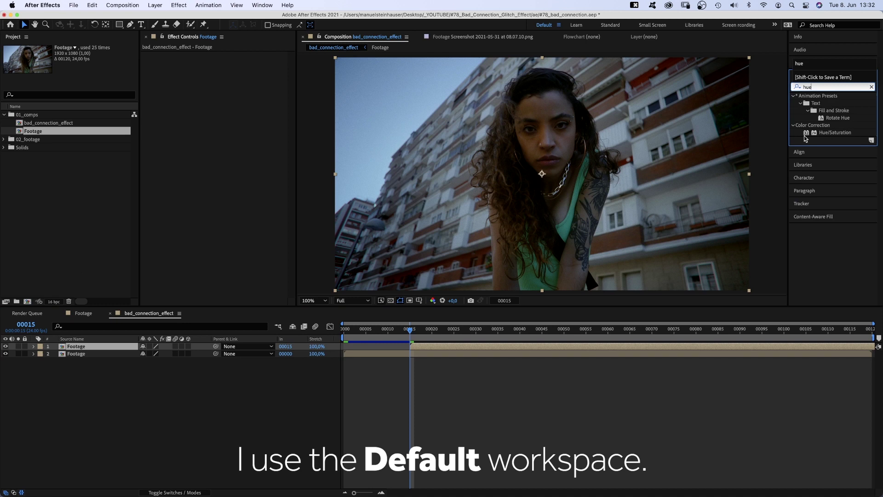
left_click_drag(806, 133, 260, 133)
- Apply Posterize Time to the top Footage layer with a frame rate of 1
double_click(808, 87)
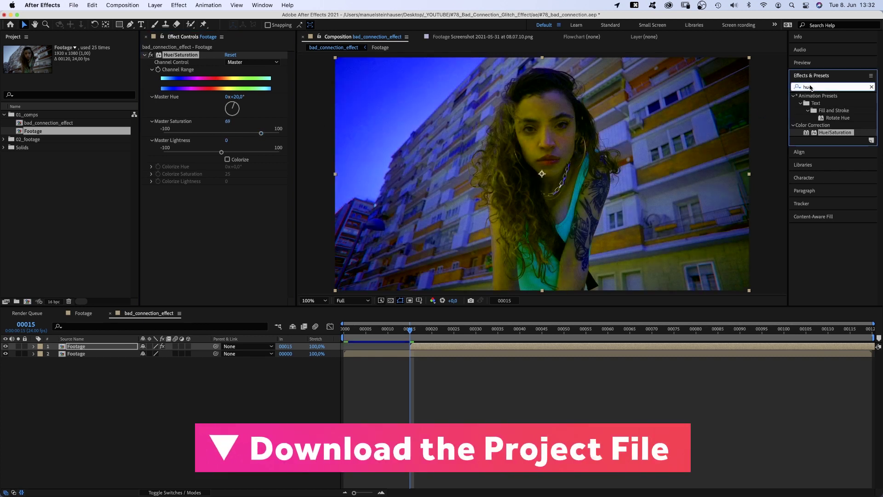
type("posteriz")
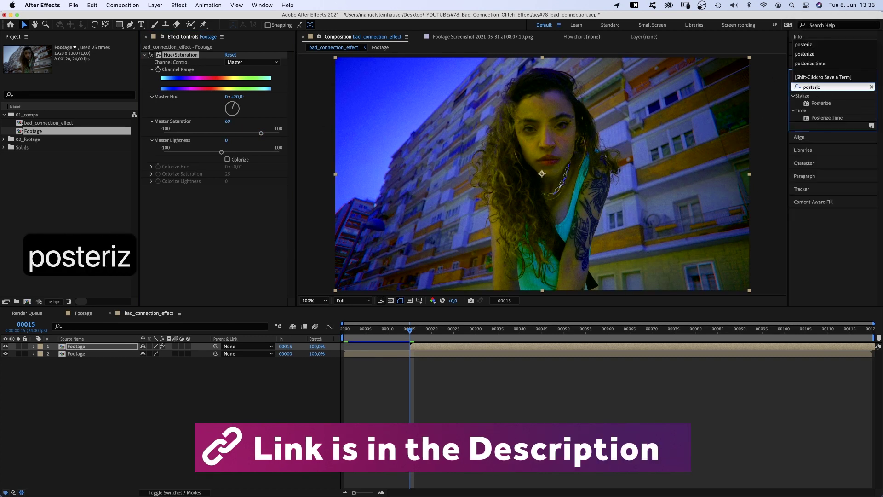
left_click_drag(811, 118, 225, 216)
type("1")
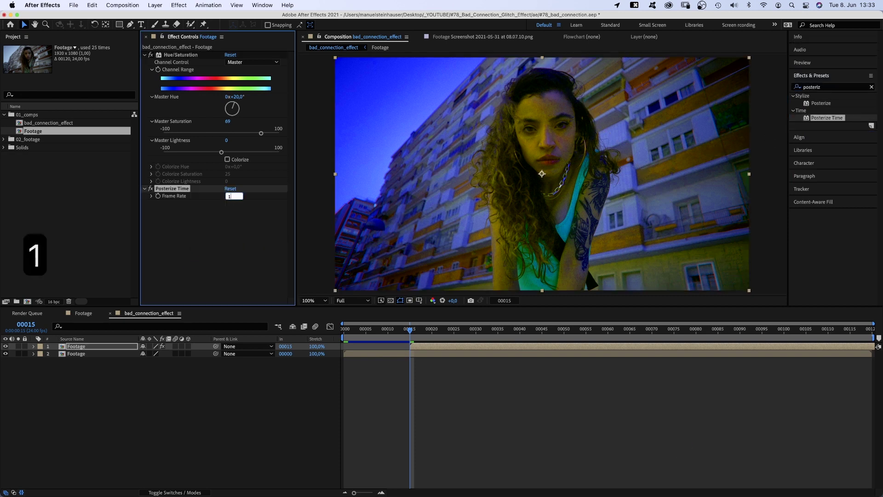
key("Return")
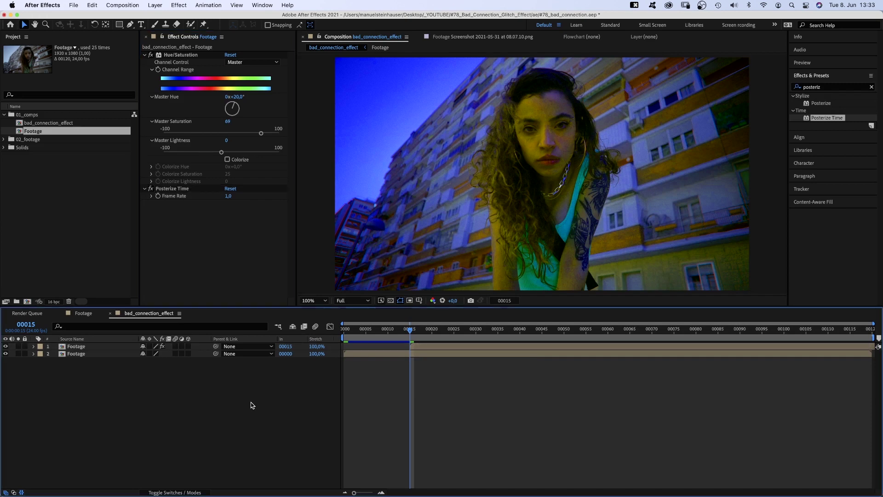
- Create a white solid named mask starting at frame 15
key("super+y")
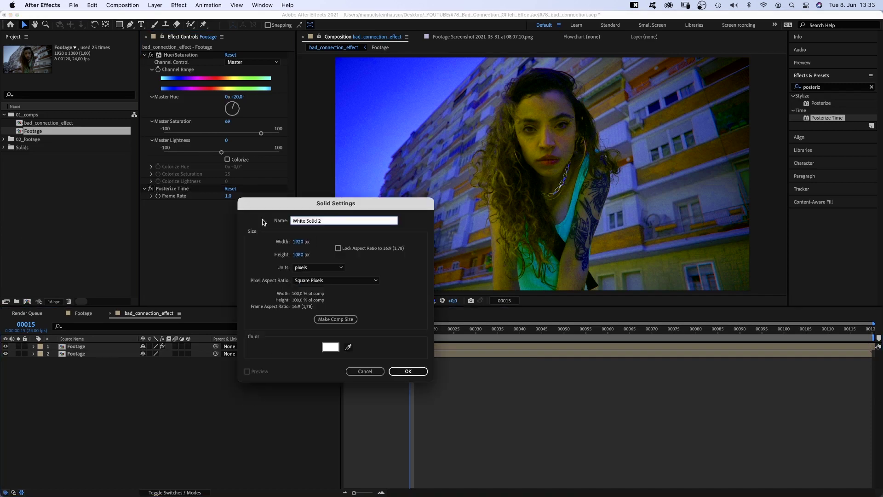
type("mask")
key("Return")
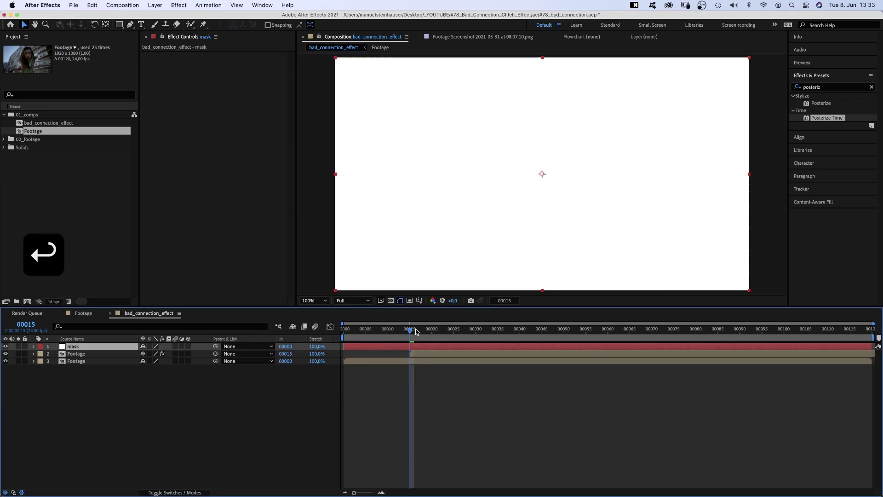
left_click_drag(422, 348, 426, 346)
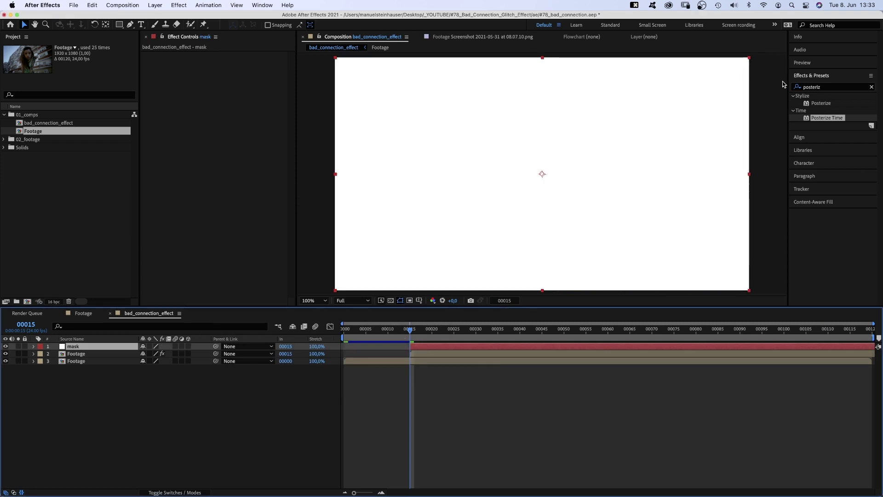
- Apply Linear Turbulent Noise to the mask with contrast 2900 and brightness -140
left_click(830, 89)
type("turb")
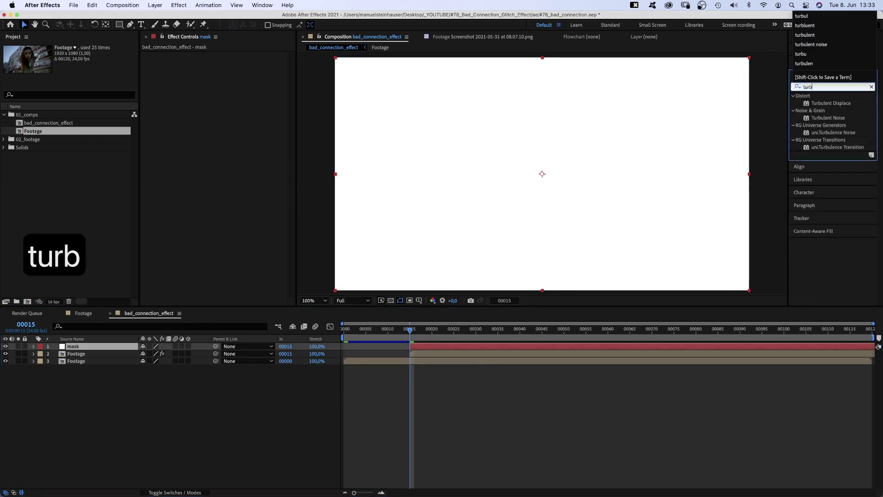
type("ulen")
left_click_drag(827, 117, 240, 115)
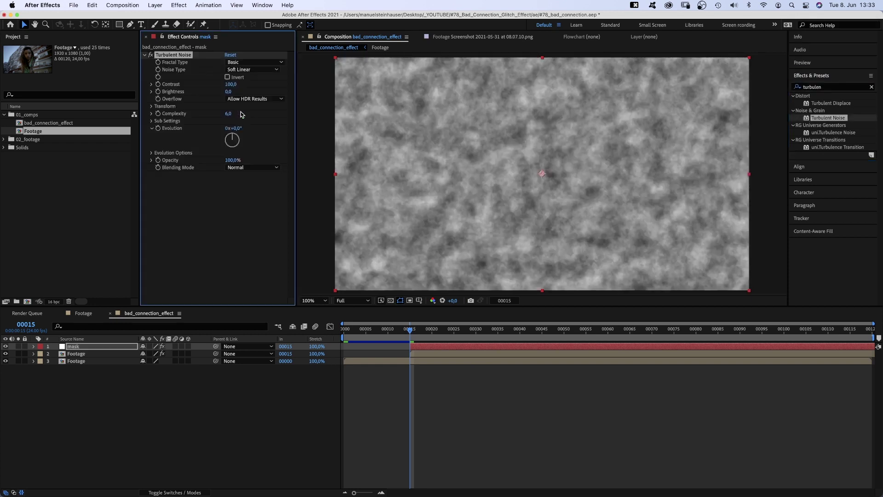
left_click(249, 73)
left_click(248, 88)
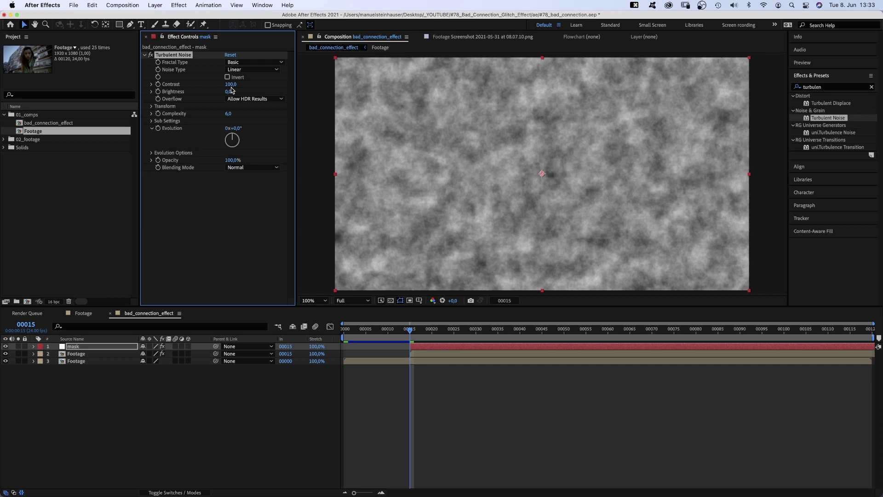
type("2900")
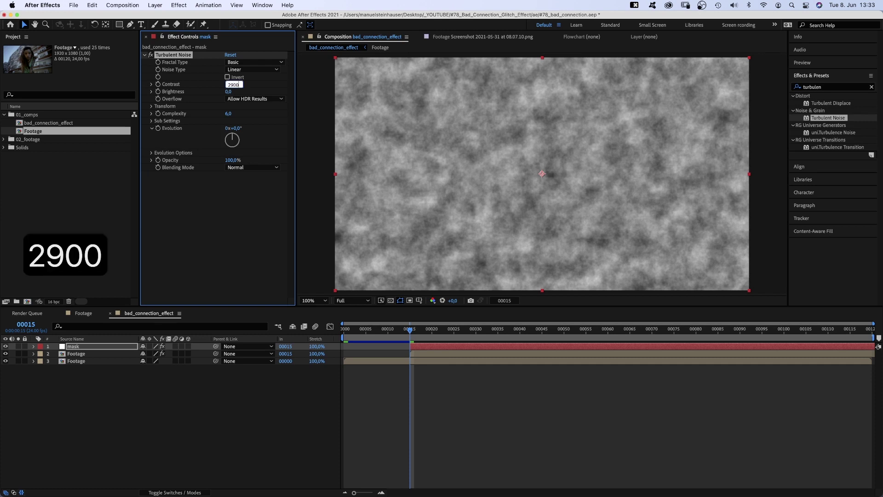
key("Return")
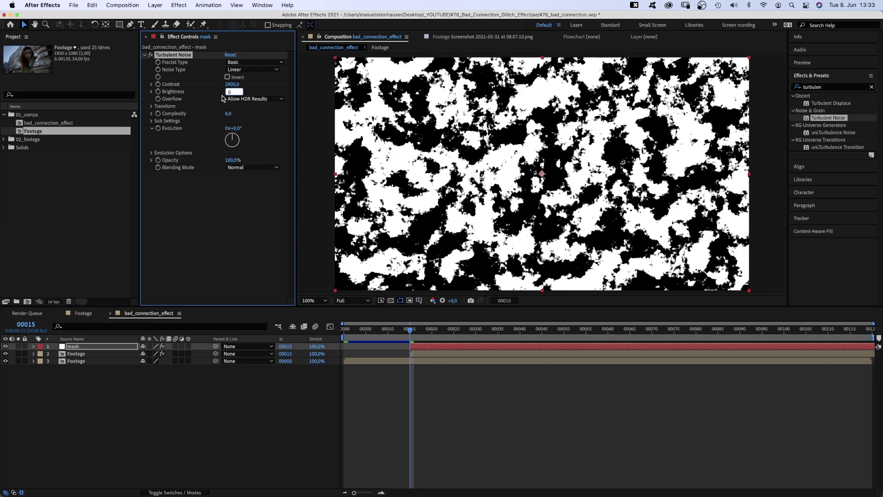
type("-140")
key("Return")
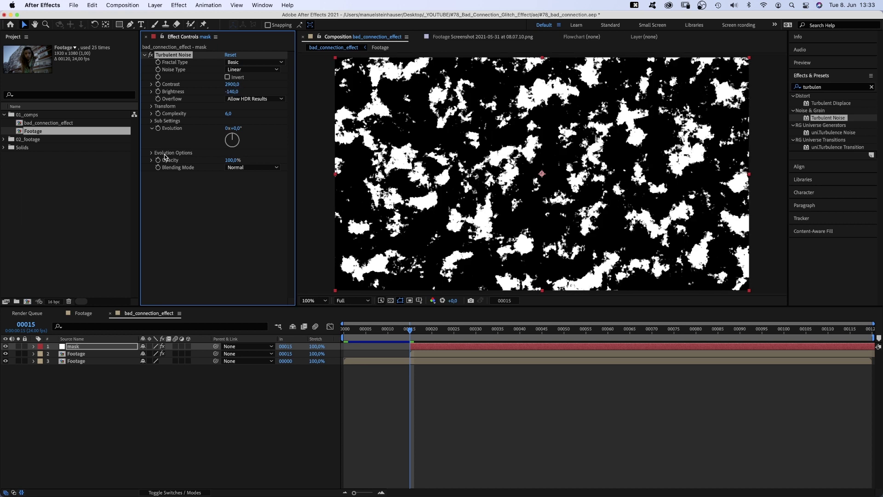
- Drive the noise Evolution with the expression time*50
left_click(157, 128, "alt")
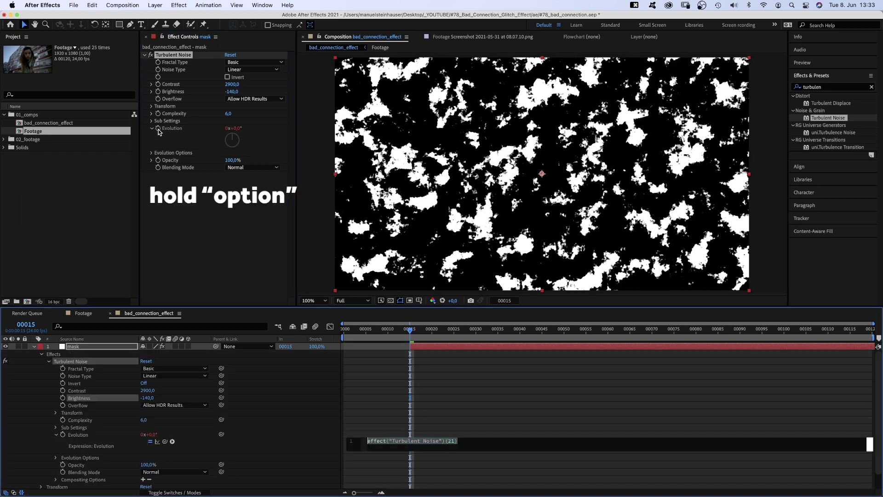
type("time")
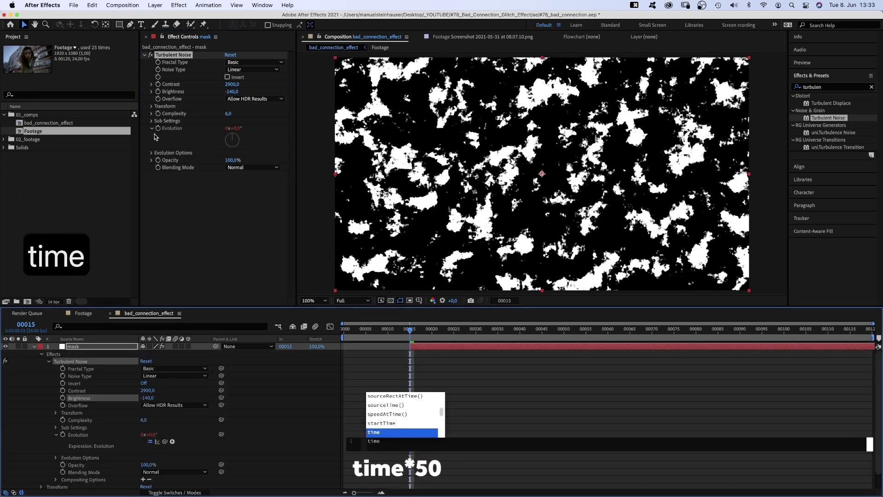
type("*50")
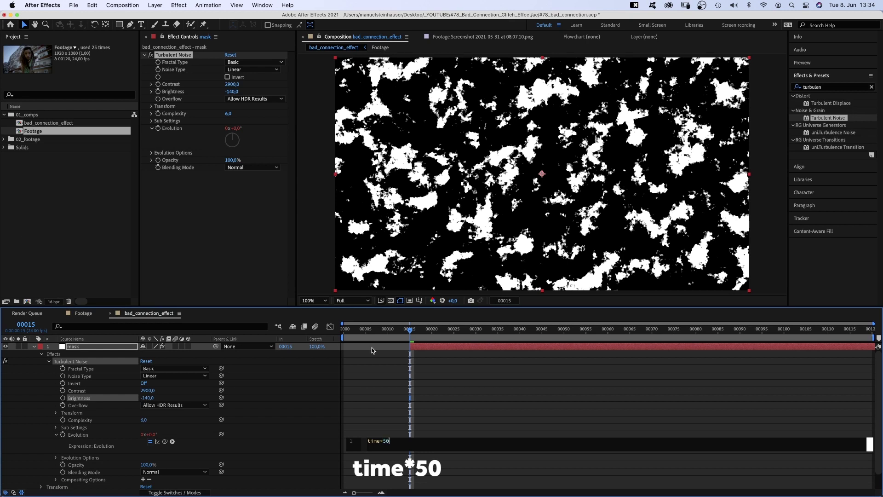
left_click(378, 408)
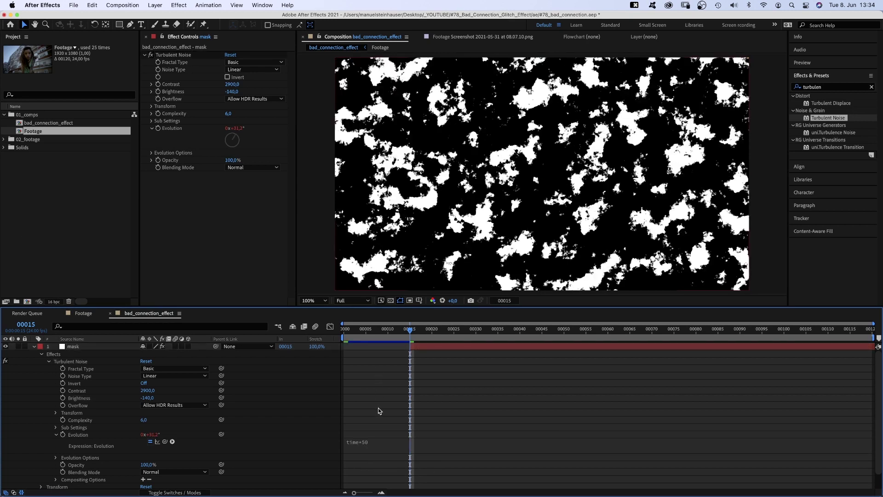
- Apply Mosaic to the mask layer with 20 horizontal and 15 vertical blocks
left_click(828, 88)
type("mosaic")
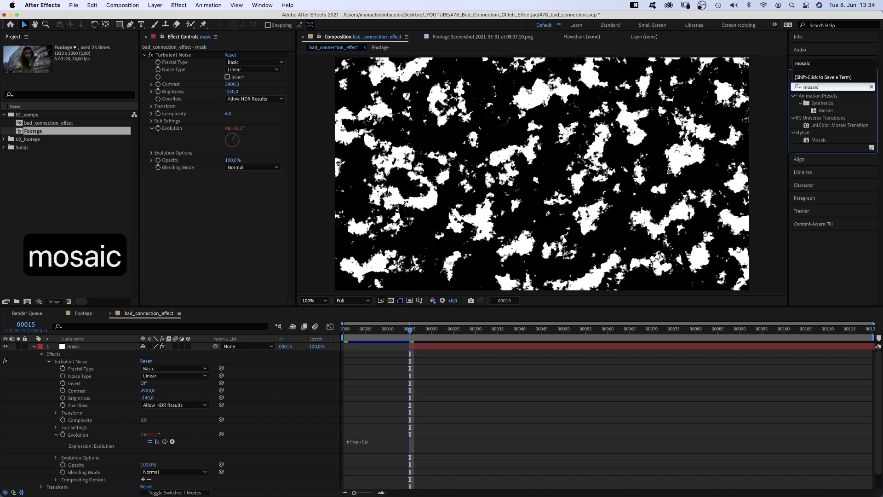
left_click(806, 140)
left_click_drag(806, 140, 216, 200)
type("20")
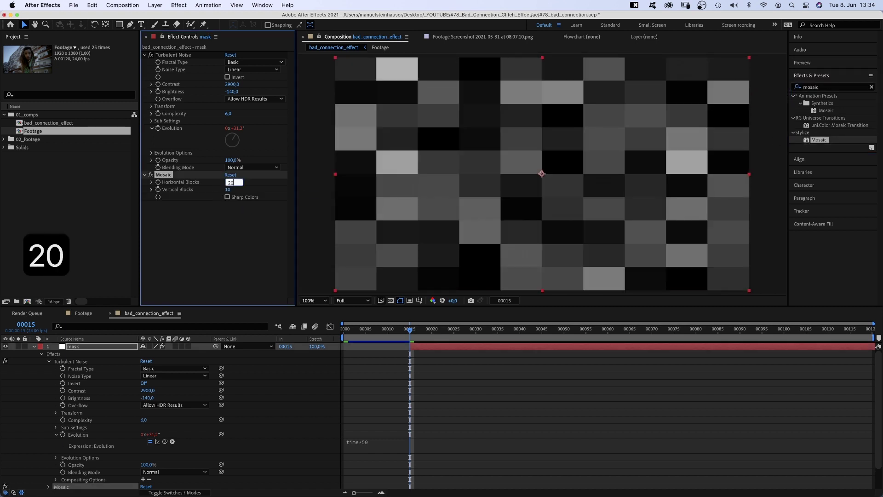
key("Tab")
type("15")
key("Return")
- Add Curves to the mask and steepen it so blocks turn black or white
left_click(815, 87)
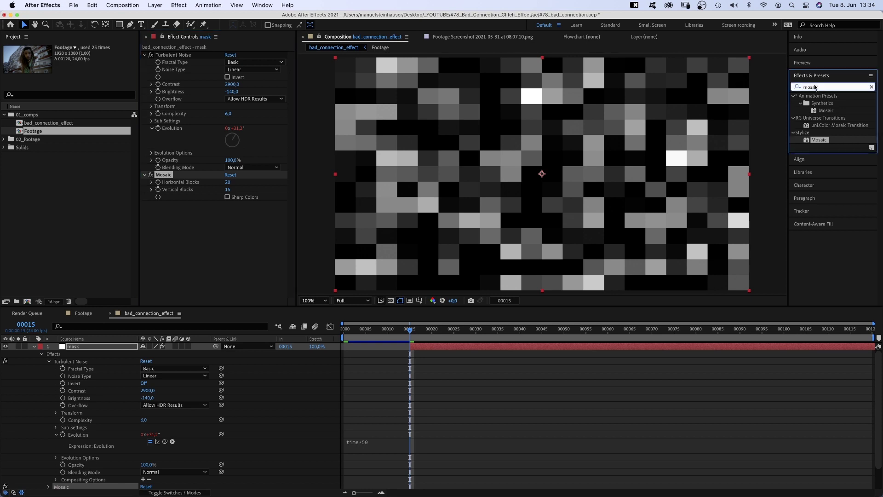
type("curves")
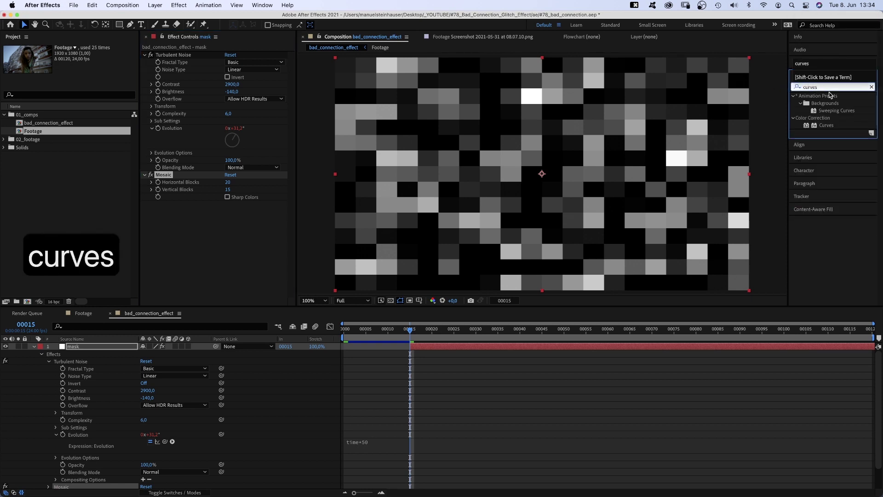
left_click_drag(806, 129, 191, 252)
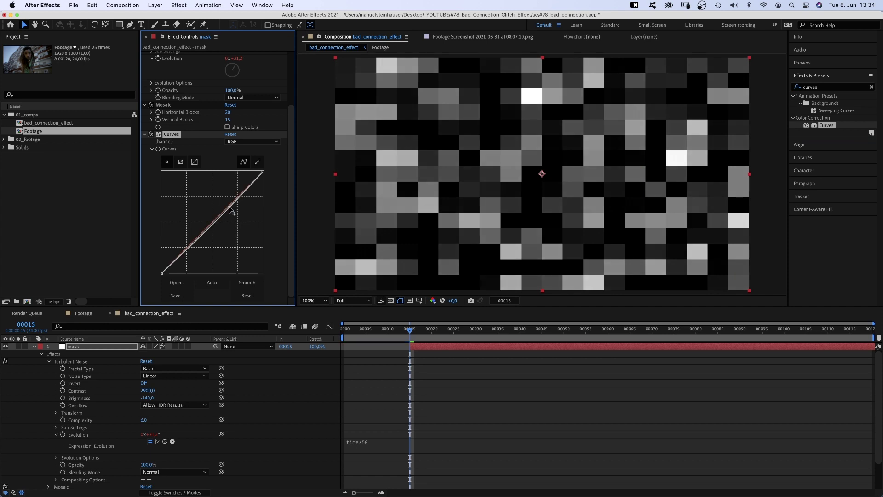
left_click_drag(229, 207, 209, 176)
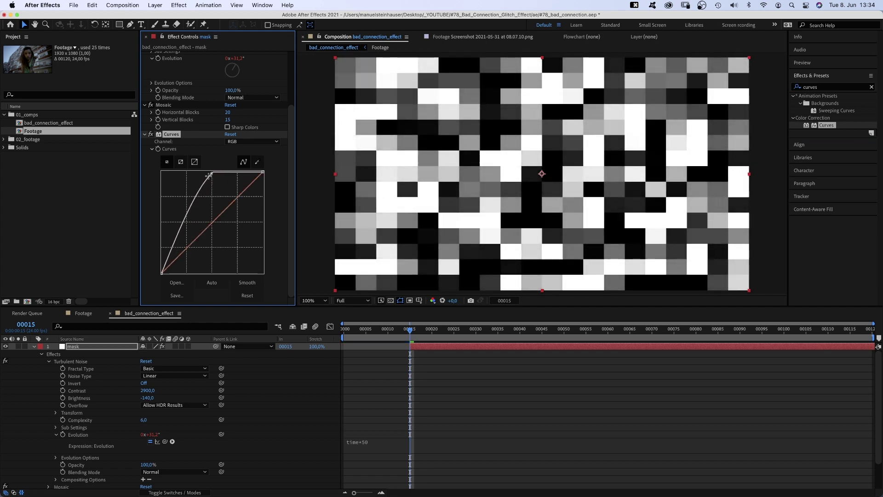
left_click_drag(189, 216, 210, 252)
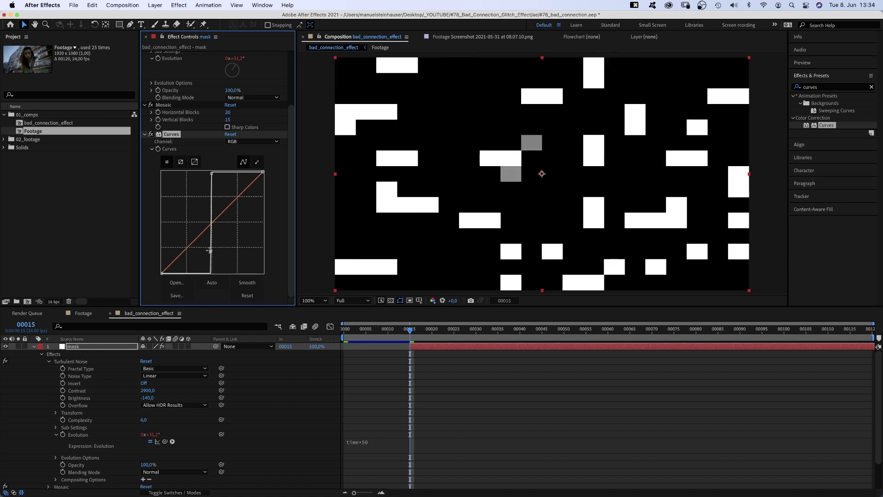
- Set the Footage layer's track matte to Luma Matte from the mask
left_click(34, 347)
left_click(175, 491)
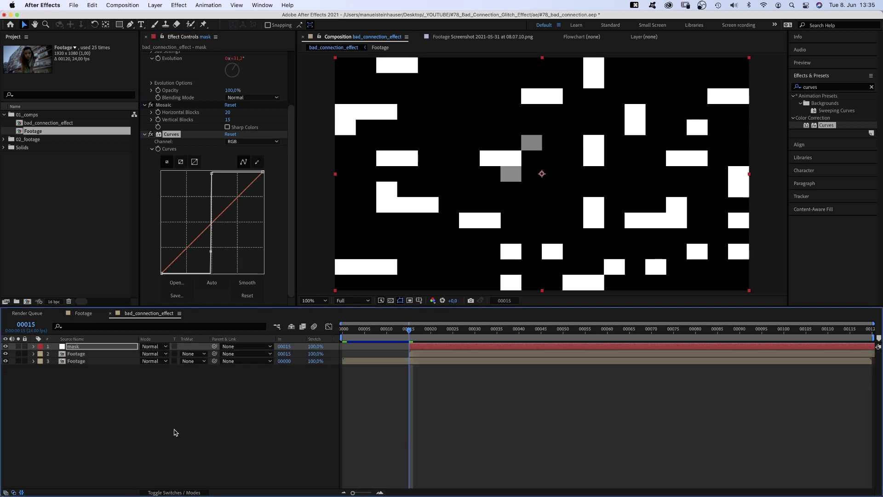
left_click(191, 353)
left_click(193, 397)
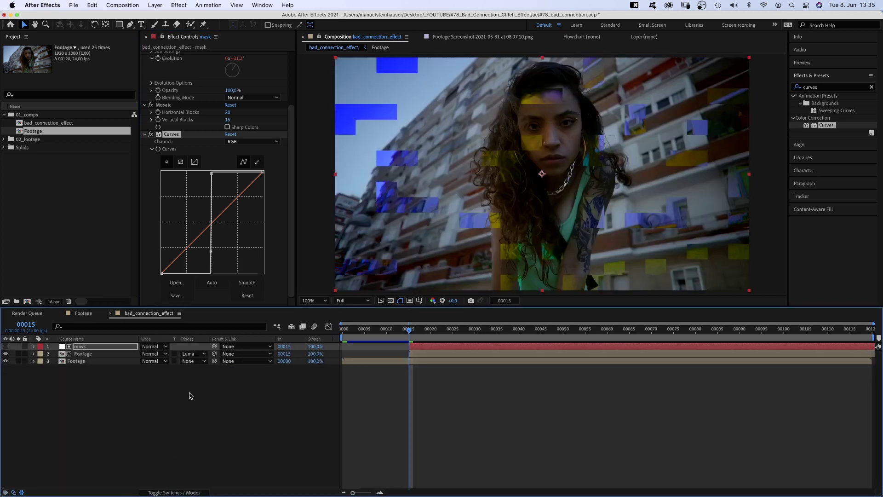
- Preview the glitch, then duplicate the mask and Footage pair starting at frame 19
key("space")
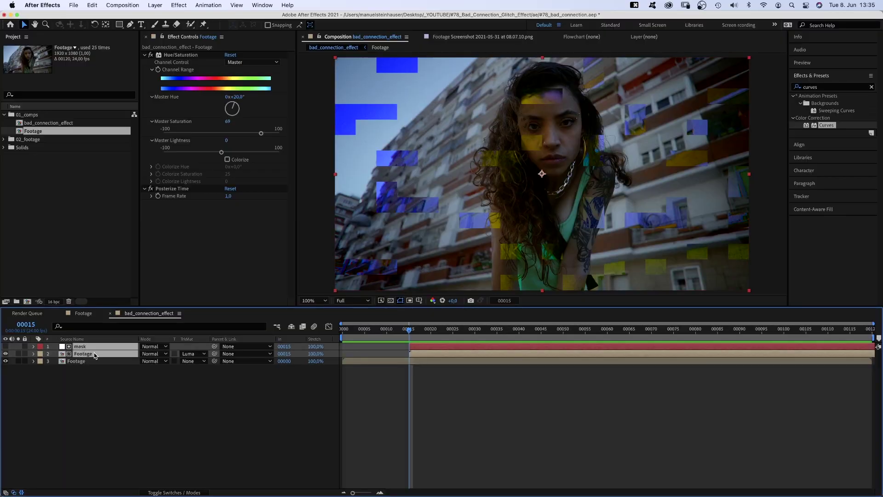
key("super+d")
left_click_drag(423, 332, 428, 333)
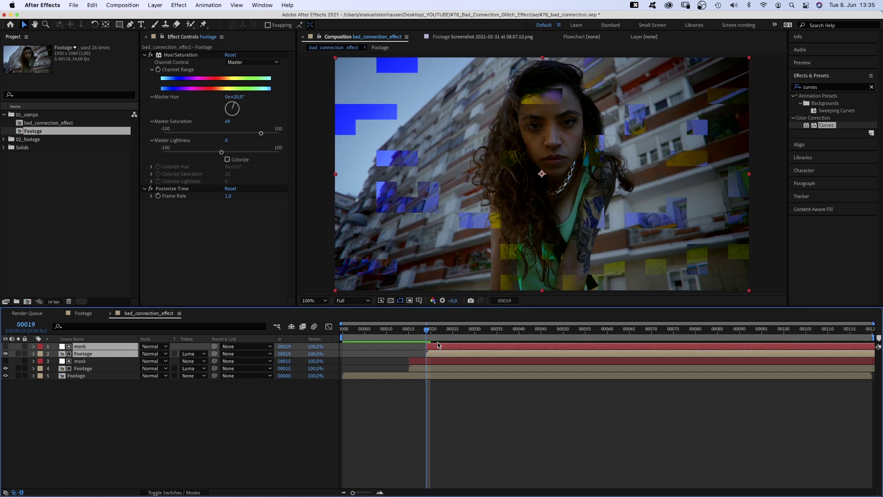
- Shift the copied Footage's hue toward cyan, saturation 100, posterize frame rate 4
left_click(90, 355)
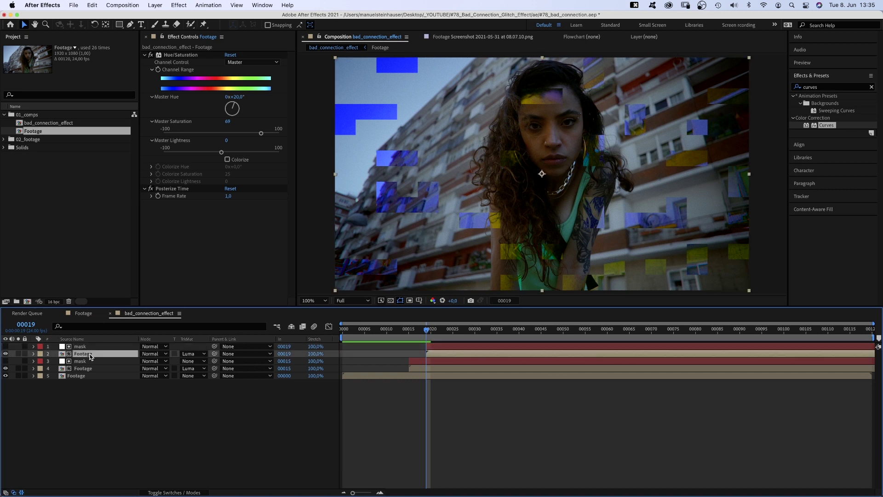
left_click_drag(235, 97, 221, 98)
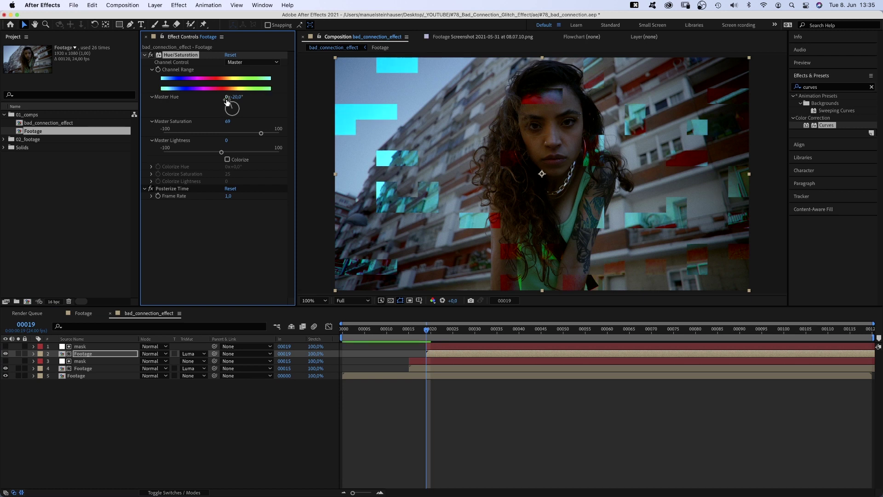
left_click_drag(282, 134, 283, 133)
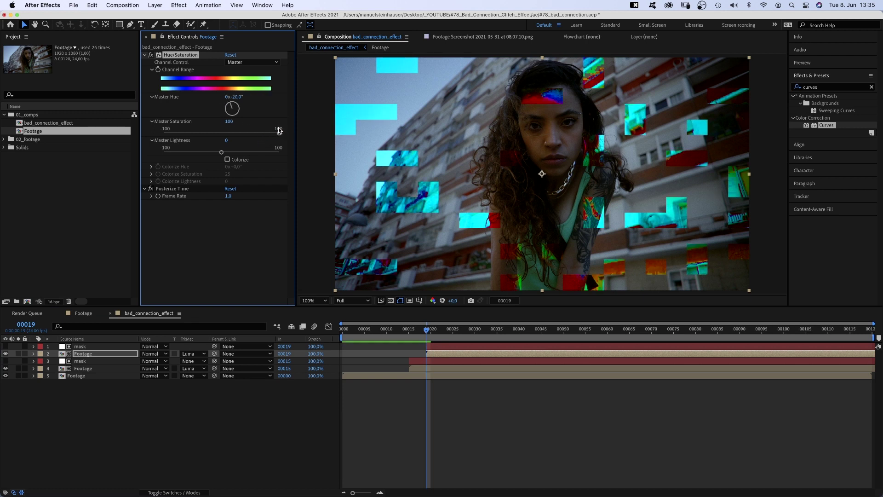
type("4")
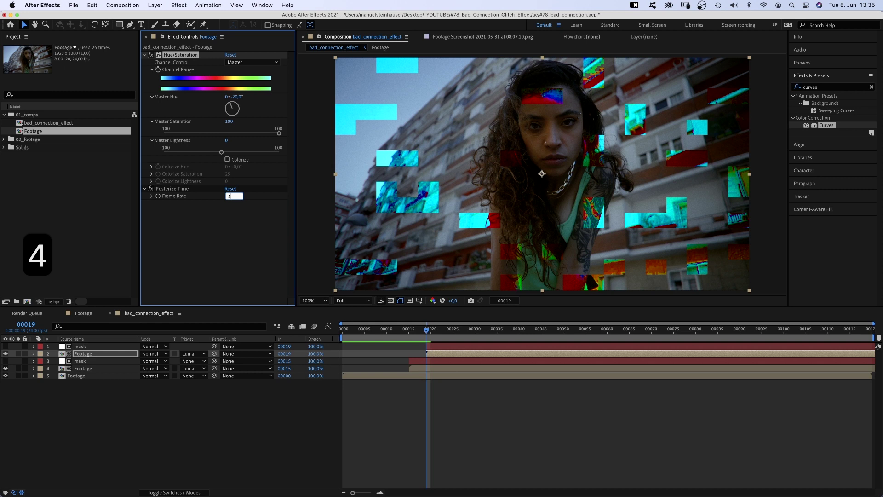
key("Return")
- Switch the copied mask's noise to Block, raise contrast, and lower brightness to -280
left_click(80, 347)
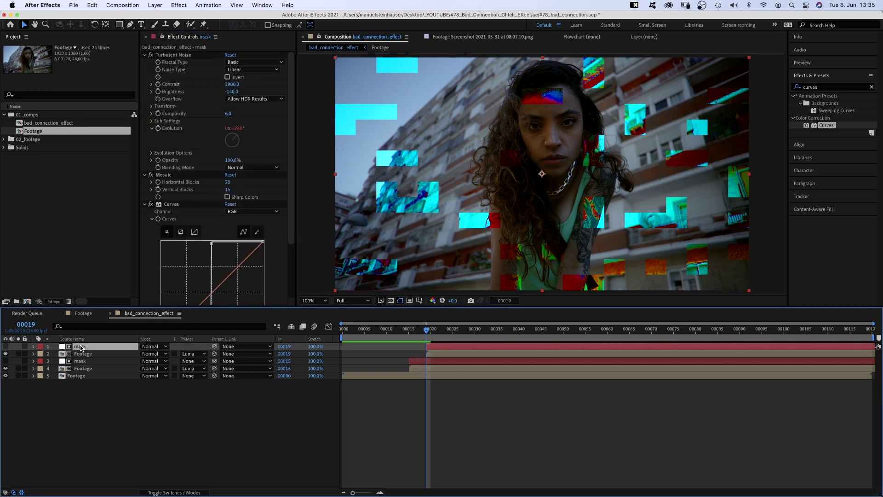
left_click(251, 69)
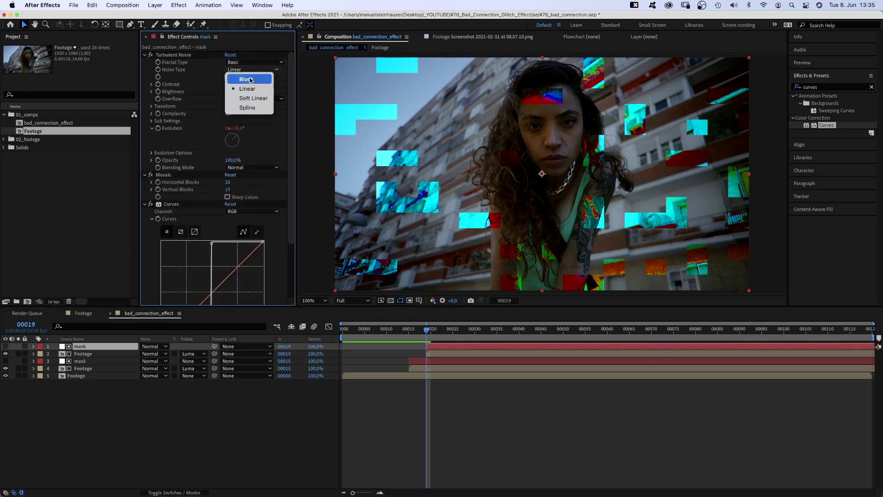
left_click(250, 79)
left_click_drag(232, 84, 322, 83)
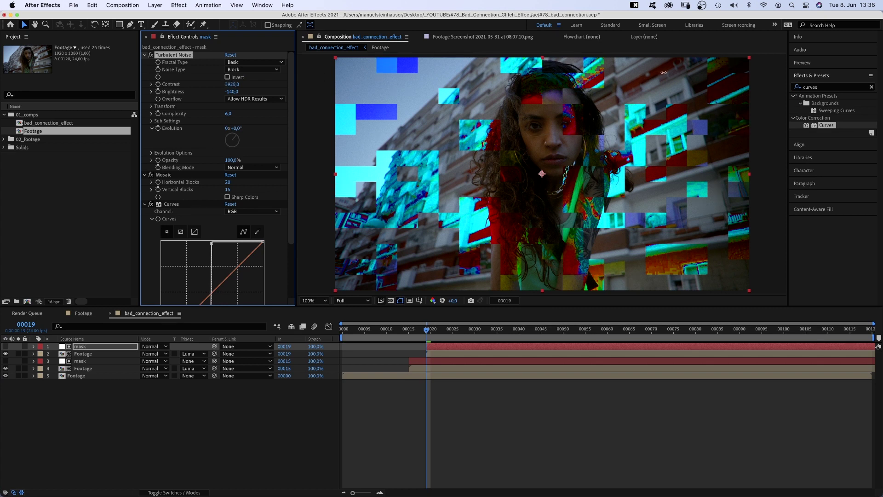
left_click_drag(231, 91, 176, 95)
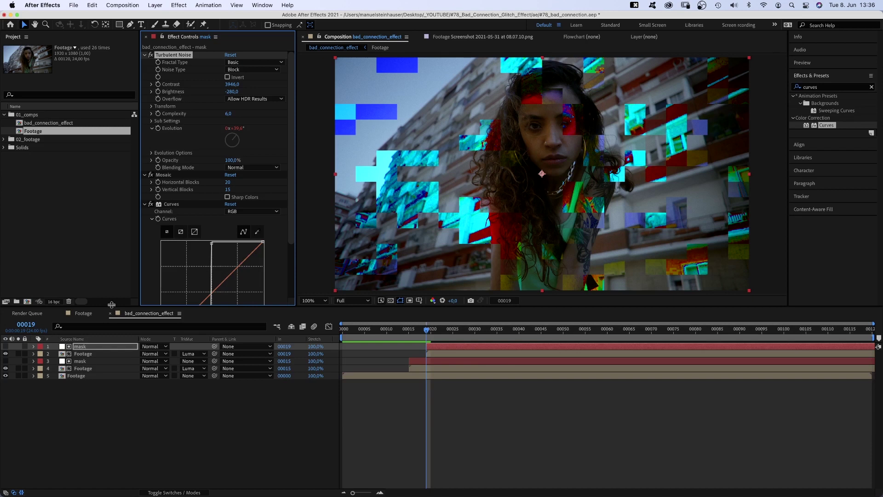
- Change the copied mask's Evolution expression to time*100
left_click(32, 346)
left_click(41, 353)
left_click(48, 361)
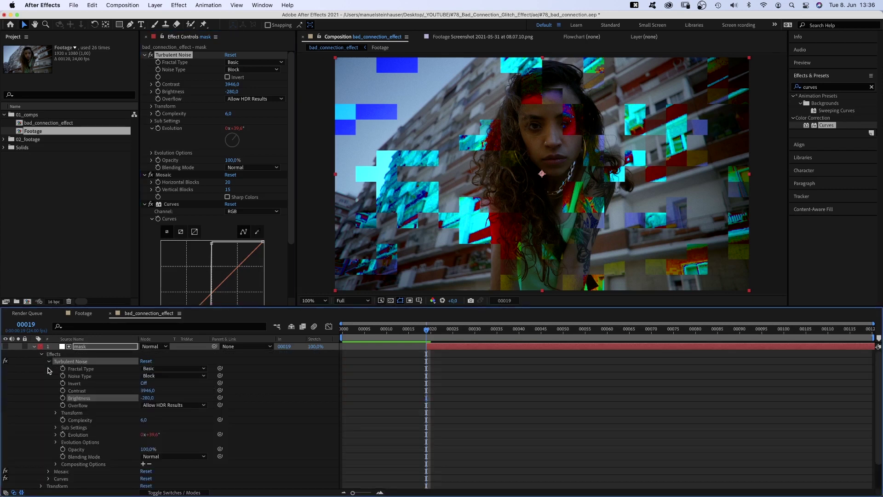
left_click(56, 435)
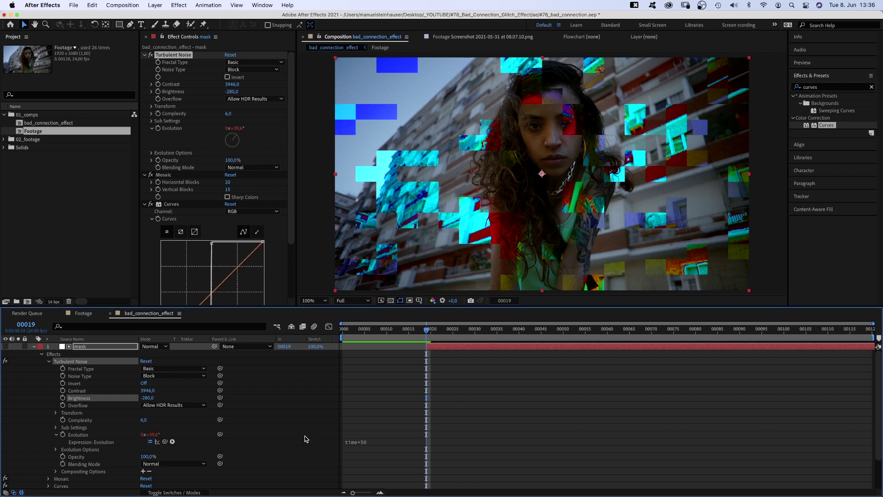
left_click(366, 442)
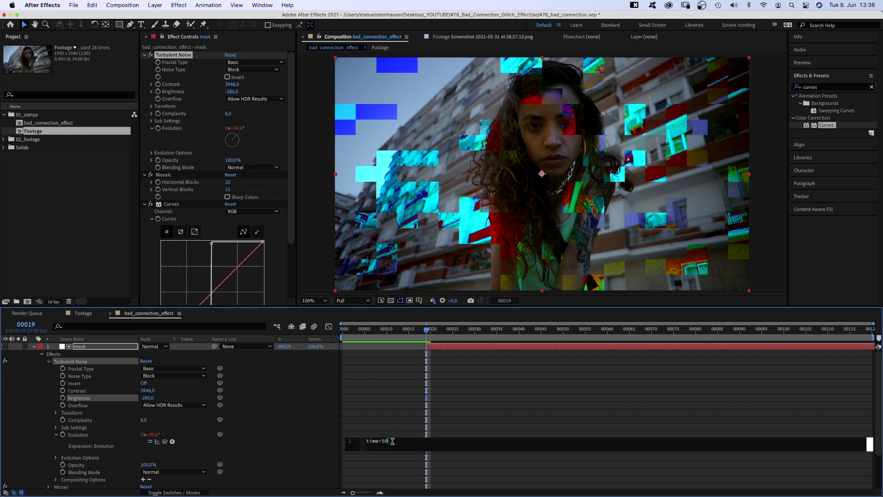
key("BackSpace")
key("BackSpace")
type("100")
left_click(317, 416)
- Set the copied mask's Mosaic to 10 horizontal and 60 vertical blocks
left_click(227, 183)
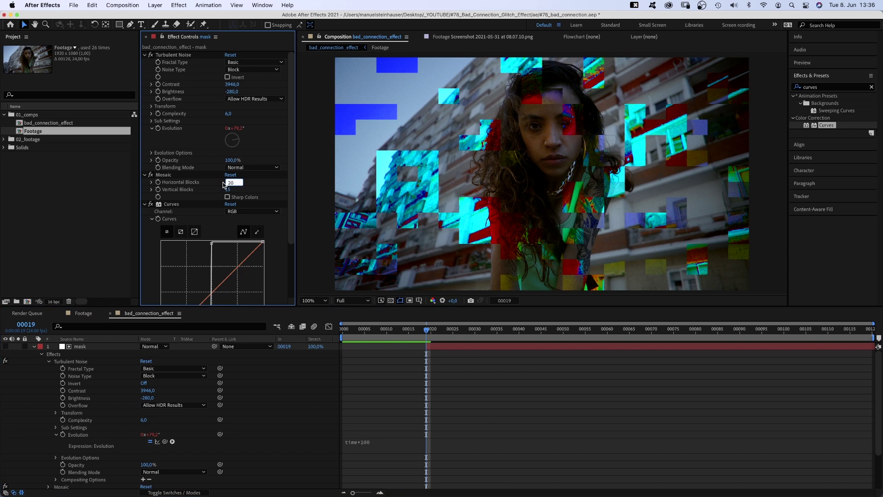
type("10")
key("Return")
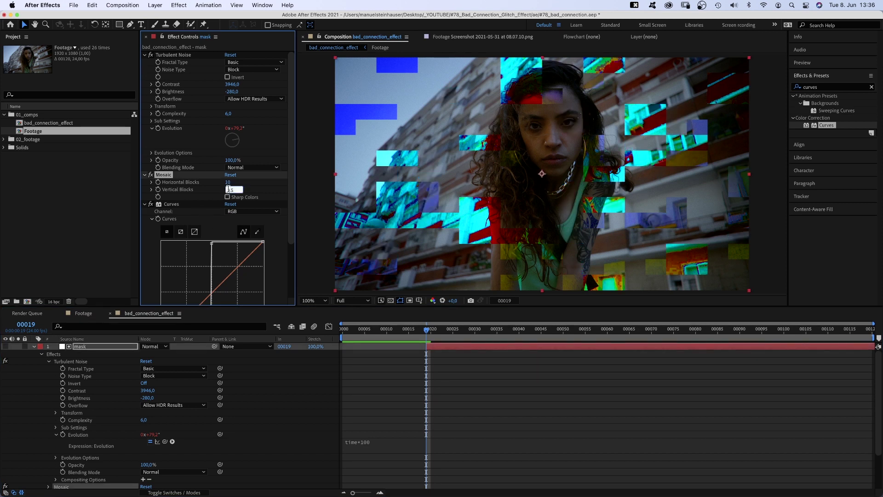
type("60")
key("Return")
- Nudge the glitch footage layers slightly right and down in the frame
left_click(34, 347)
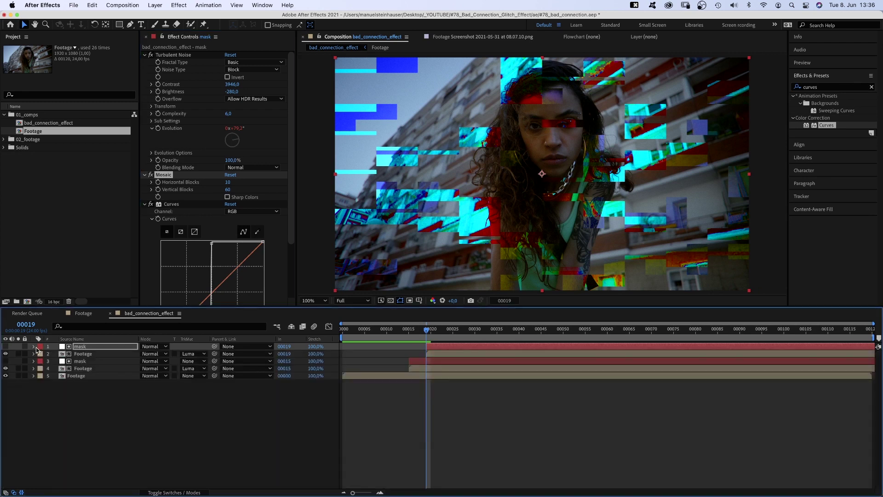
left_click(87, 353)
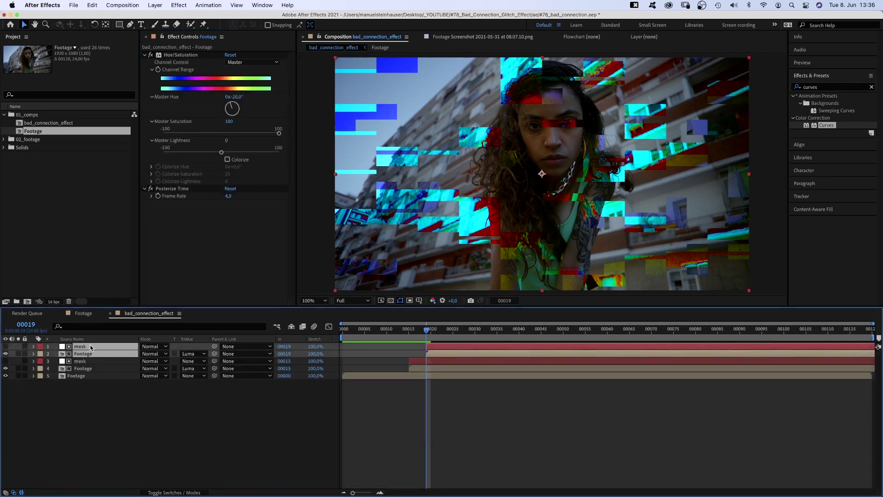
left_click(90, 387)
left_click(84, 353)
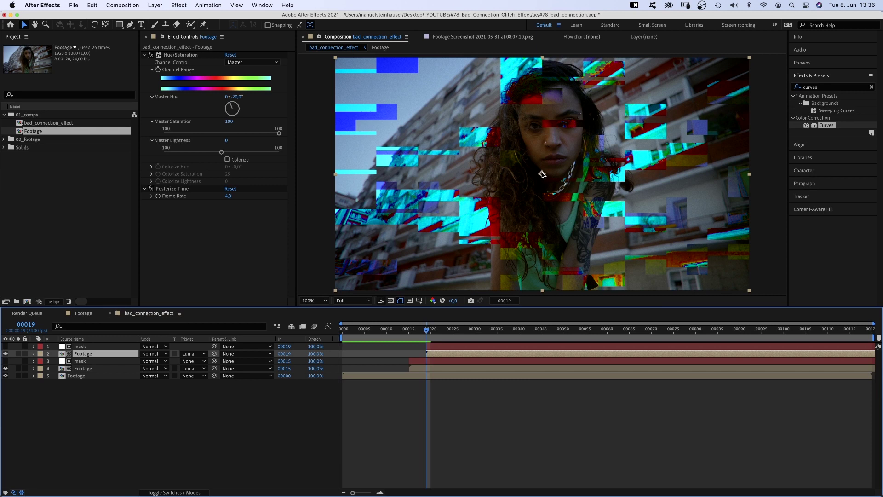
left_click_drag(542, 174, 549, 173)
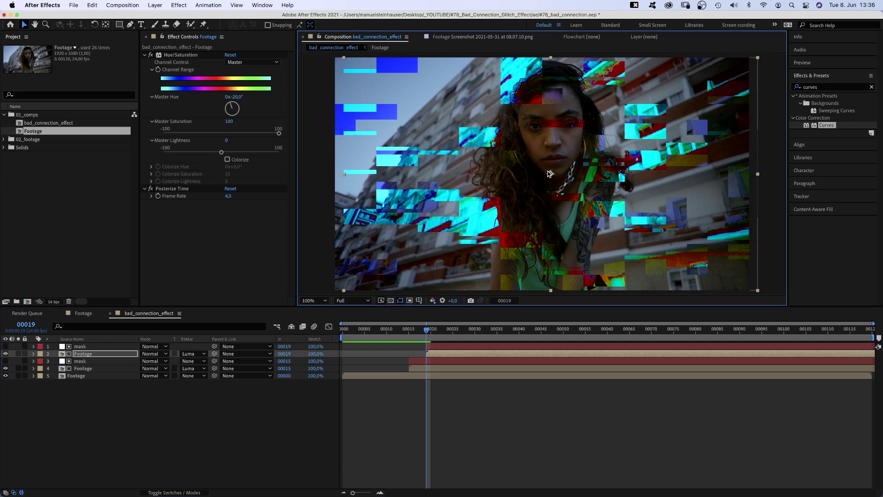
left_click(82, 369)
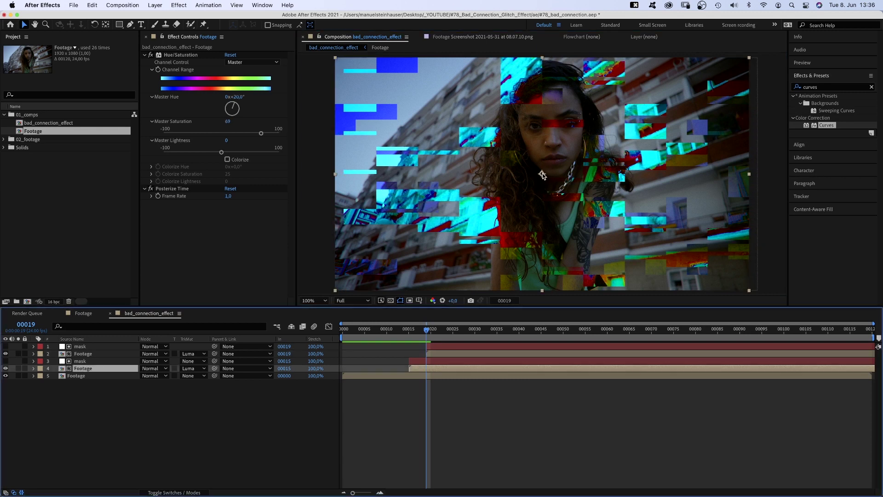
left_click_drag(542, 174, 543, 182)
- Preview the composition and add a new adjustment layer
key("space")
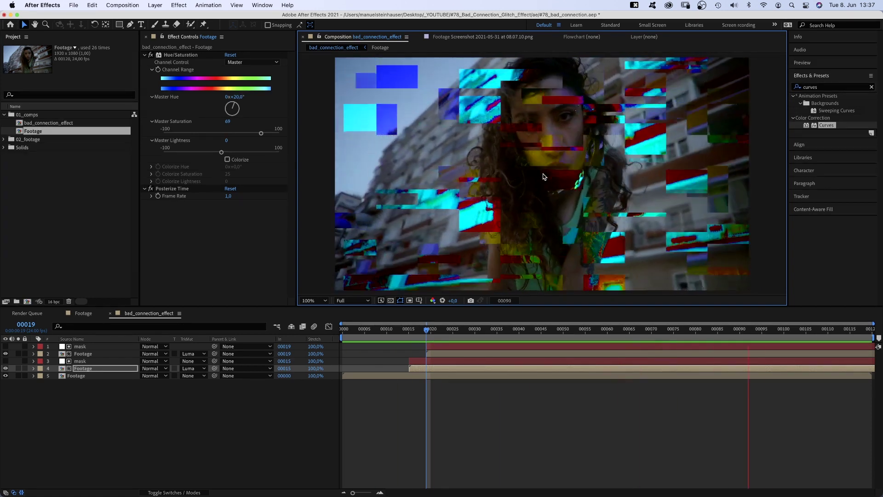
left_click(210, 437)
key("alt+super+y")
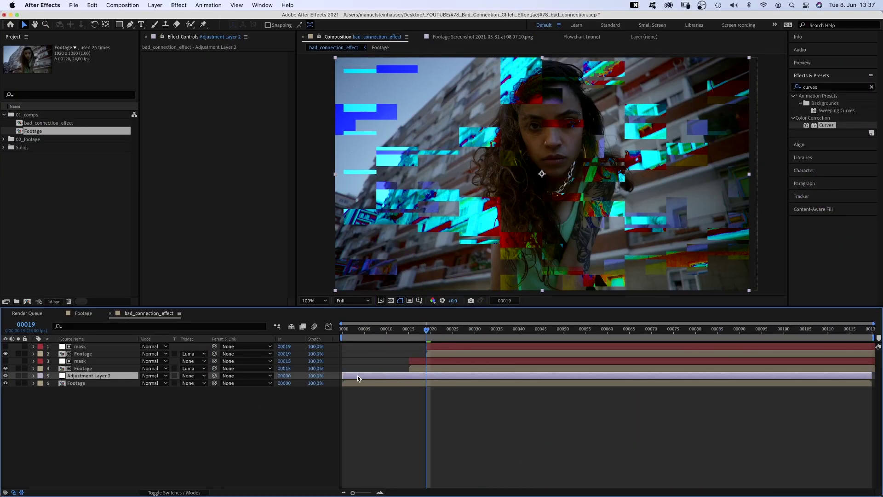
- Start the adjustment layer at frame 15 and rename it posterize_time
left_click_drag(358, 375, 417, 380)
key("Return")
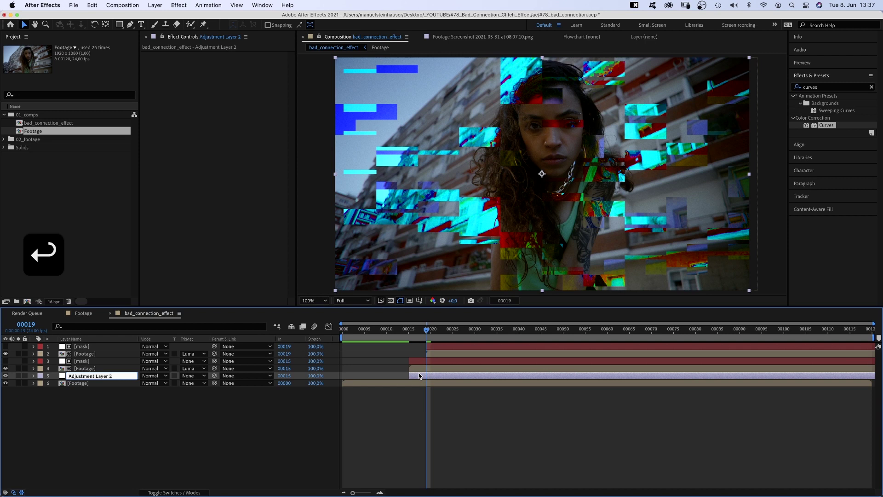
type("posterize_time")
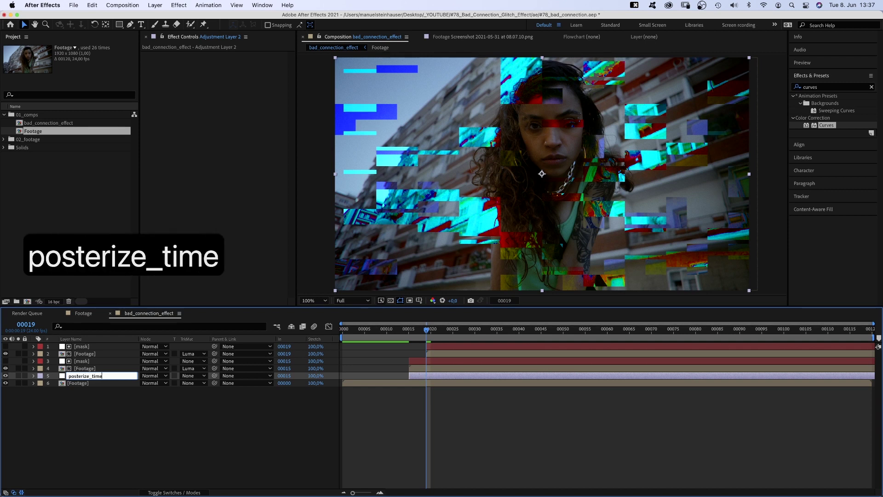
key("Return")
- Apply Posterize Time to posterize_time with a frame rate of 4
left_click(822, 87)
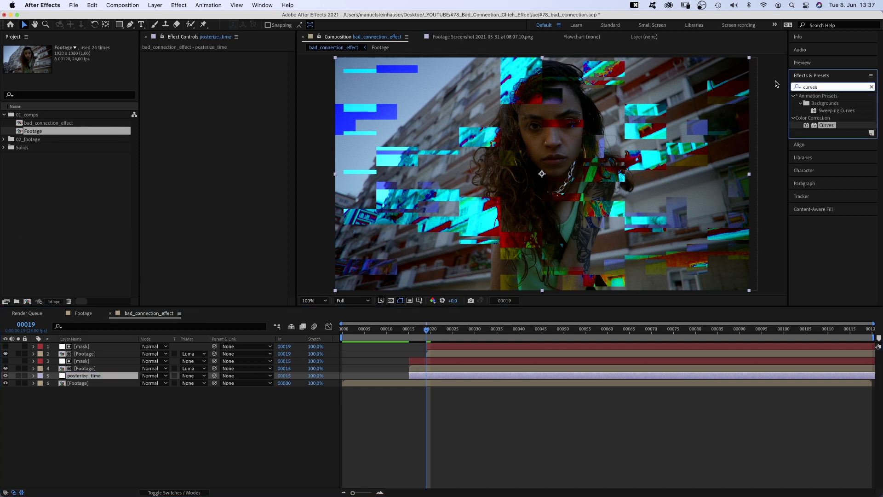
type("posterize")
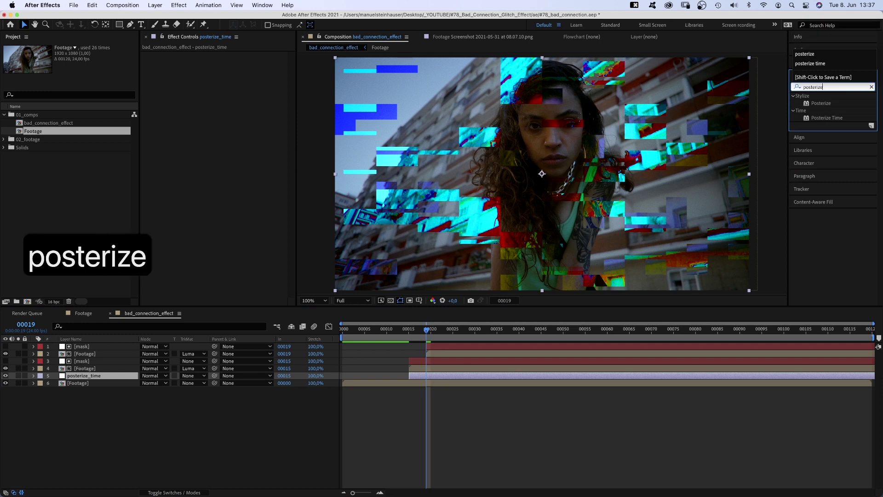
left_click_drag(807, 119, 335, 165)
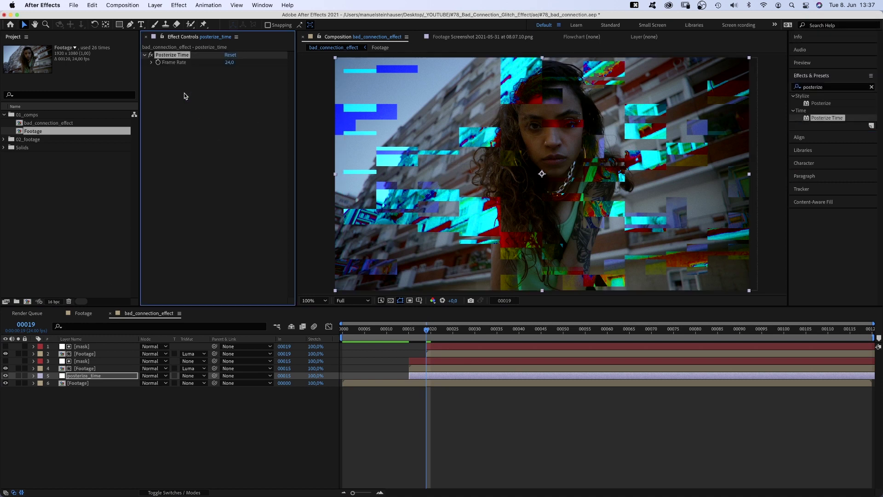
type("4")
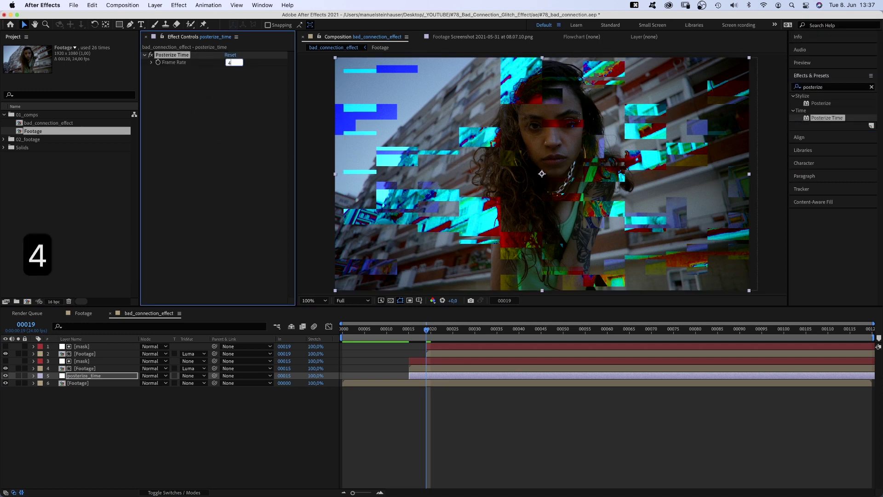
key("Return")
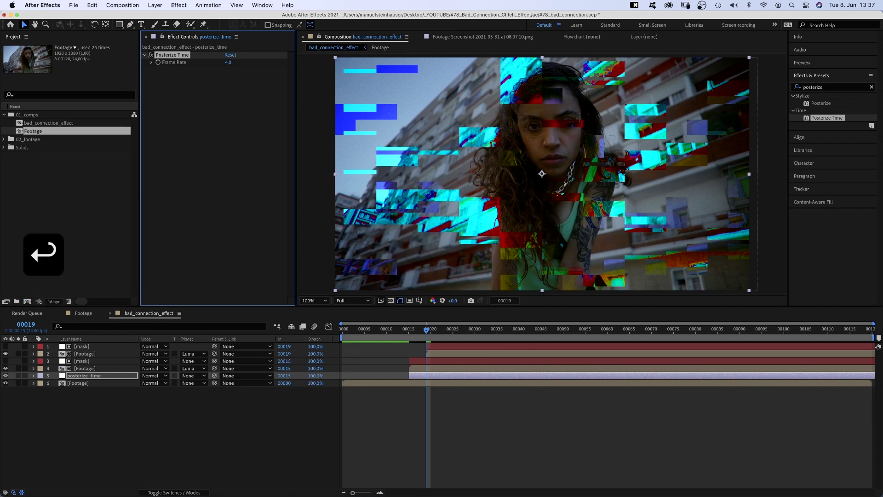
- Add Mosaic to posterize_time with 280 horizontal blocks
left_click(826, 91)
type("mosaic")
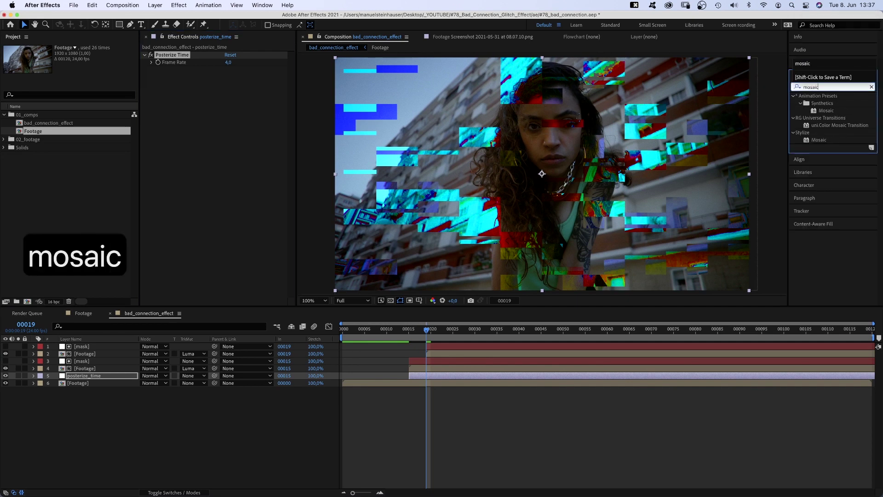
left_click_drag(818, 140, 187, 122)
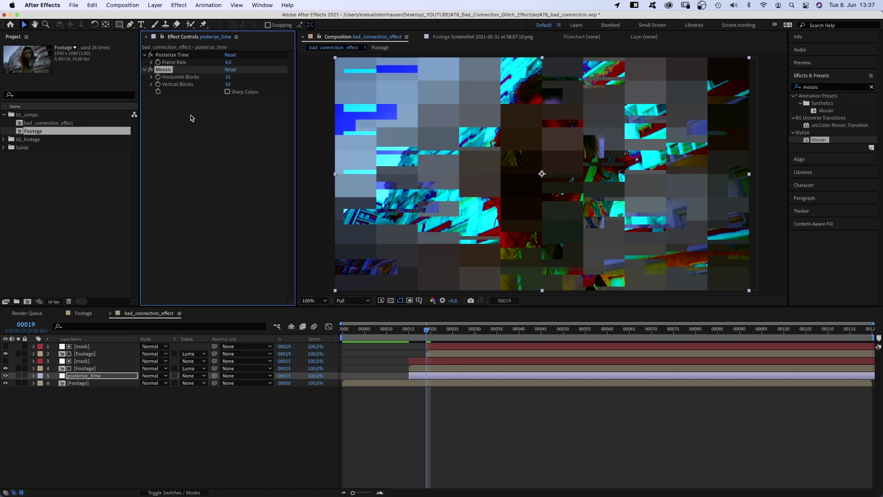
left_click(228, 76)
type("280")
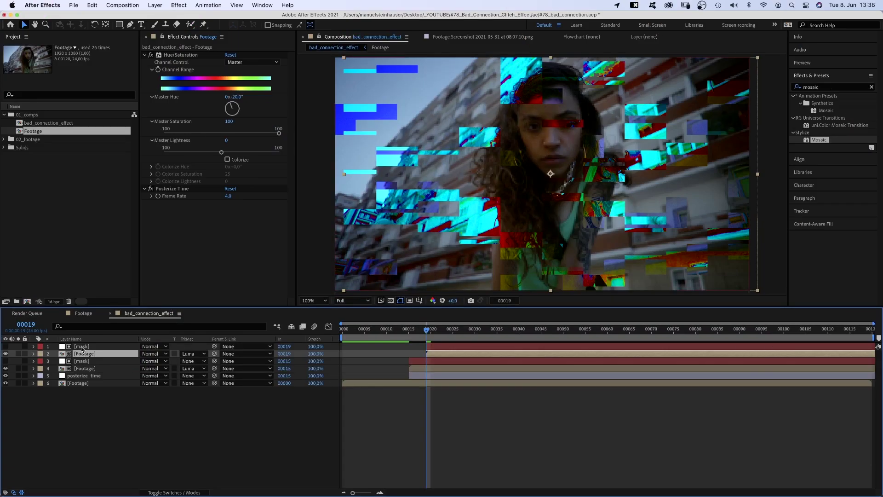
- Duplicate the top mask and Footage pair and trim it to start at frame 23
left_click(81, 346, "shift")
key("super+d")
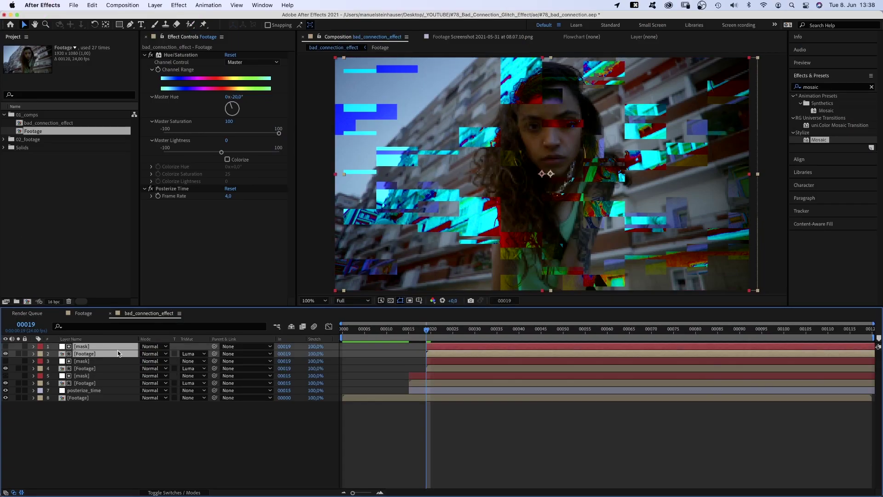
left_click_drag(427, 330, 446, 332)
key("alt+bracketleft")
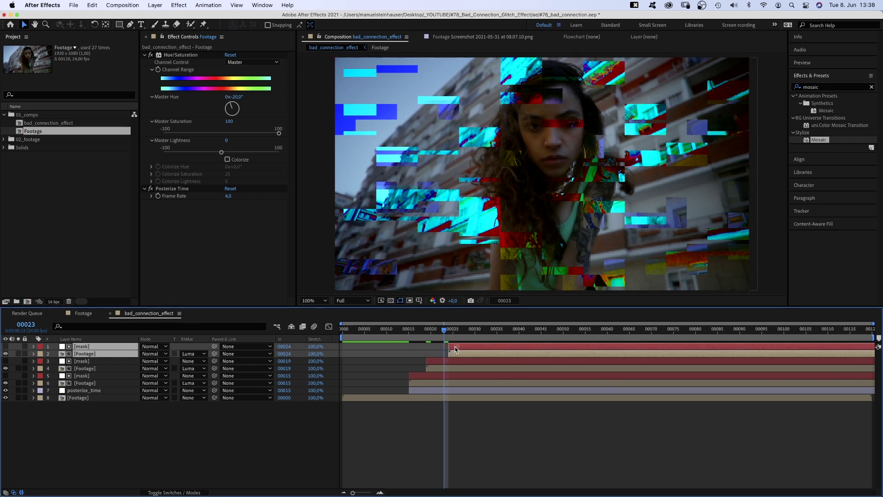
- Shift the new Footage copy's hue to +10° for a blue tint
left_click(135, 431)
left_click(92, 353)
left_click_drag(230, 105, 212, 153)
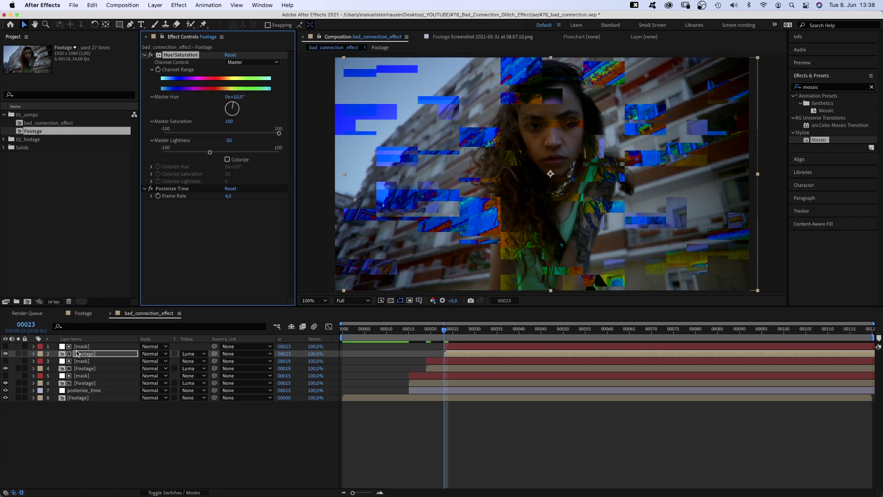
- Set the new mask's noise type to Soft Linear with brightness -31
left_click(79, 347)
left_click(247, 70)
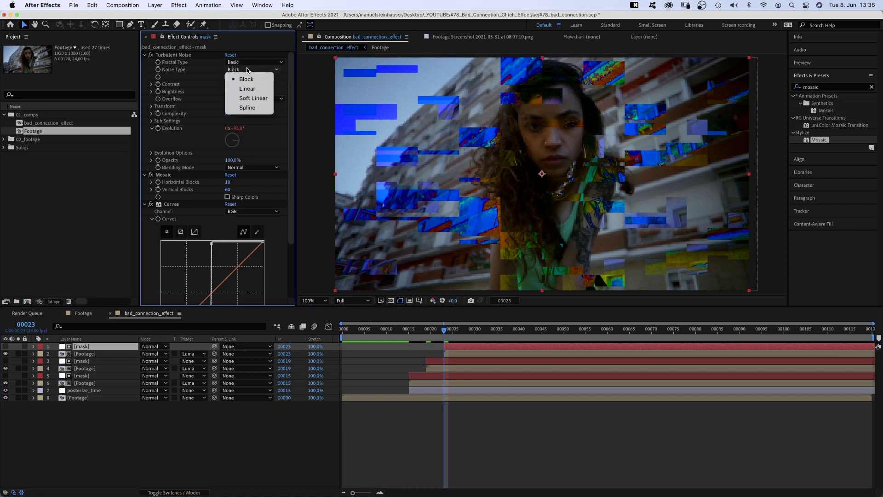
left_click(251, 97)
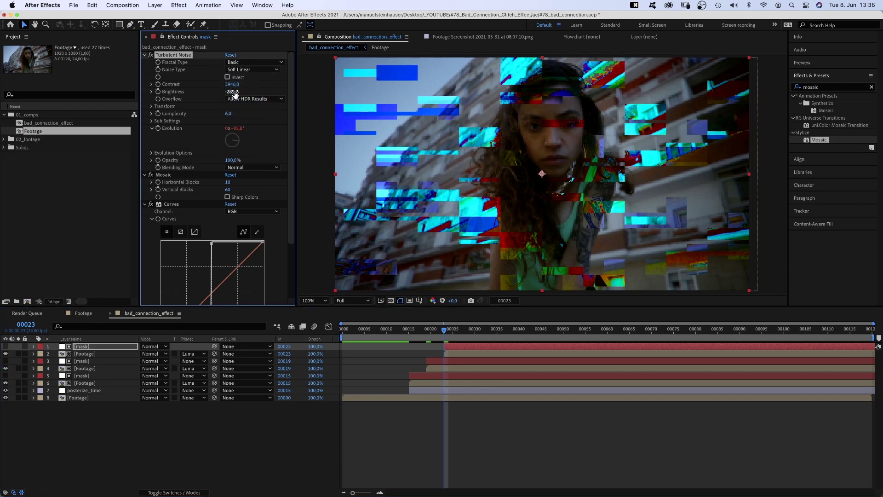
left_click_drag(239, 90, 337, 90)
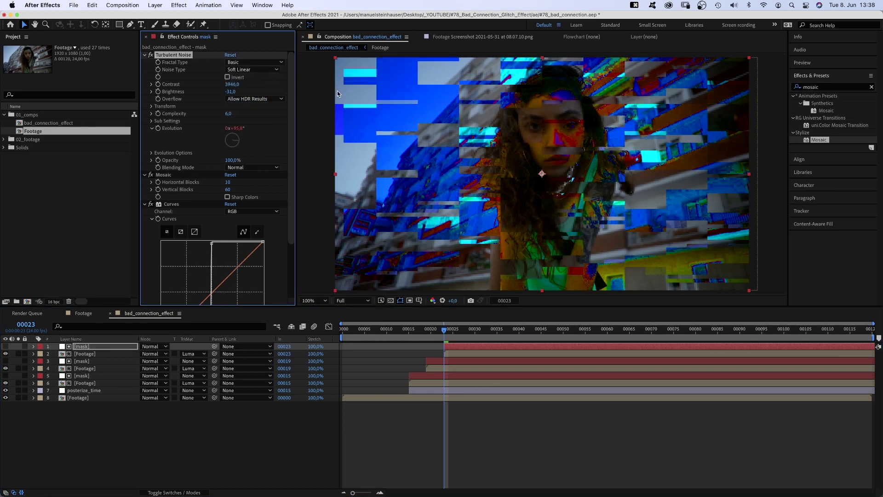
- Change the new mask's Evolution expression to time*50
left_click(34, 346)
left_click(41, 354)
left_click(48, 361)
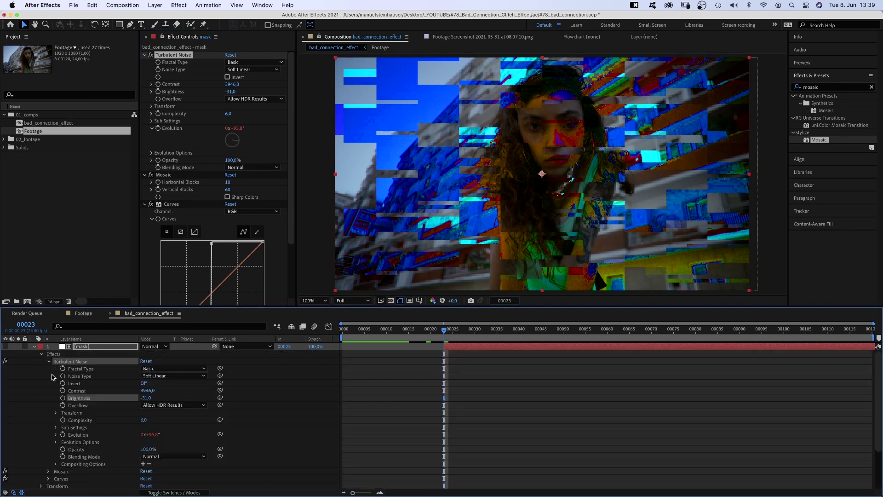
left_click(56, 434)
left_click(363, 441)
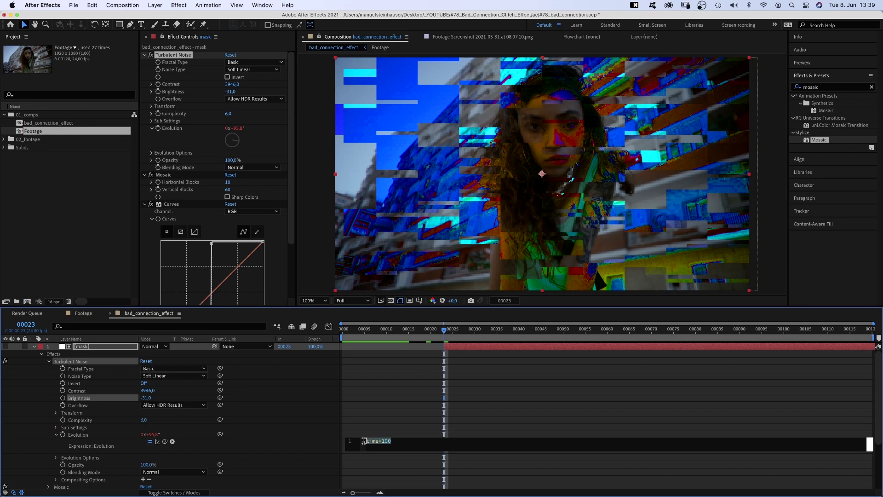
key("BackSpace")
key("BackSpace")
type("50")
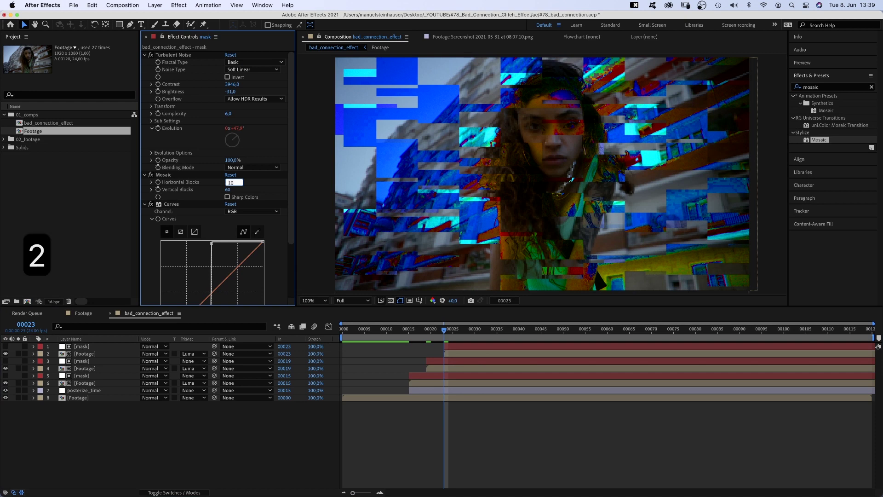
- Set the new mask's Mosaic to 28×5 blocks and preview the composition
key("Tab")
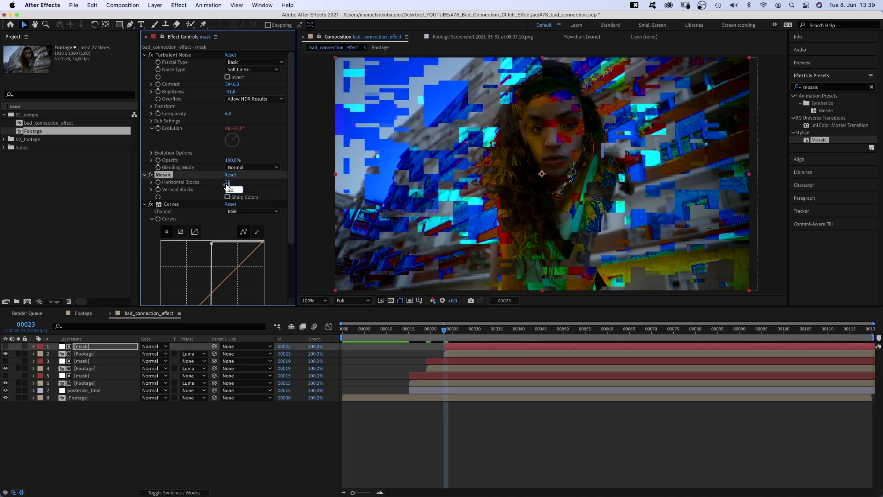
type("5")
key("Return")
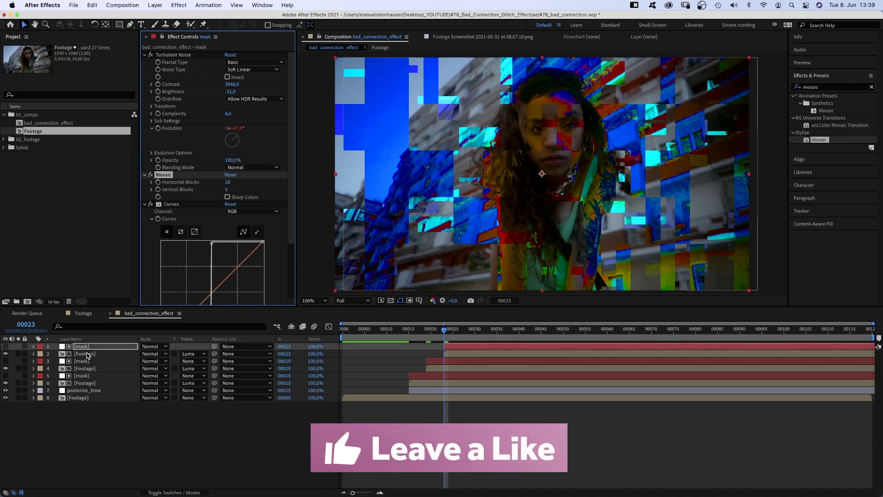
left_click(87, 354)
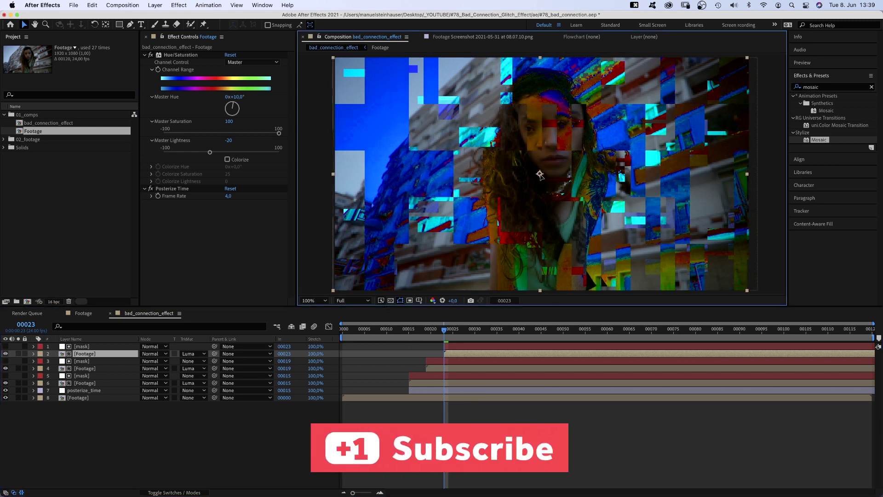
key("space")
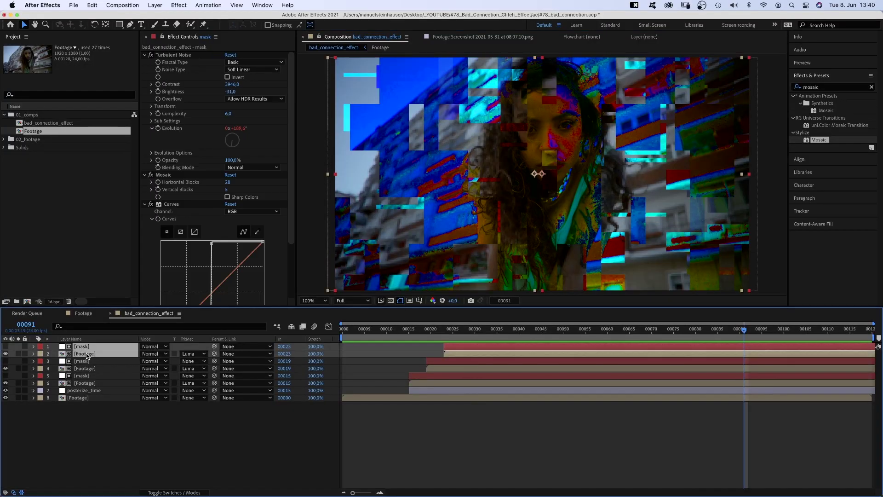
- Duplicate the mask and Footage pair and start it at frame 00027
key("super+d")
left_click(461, 329)
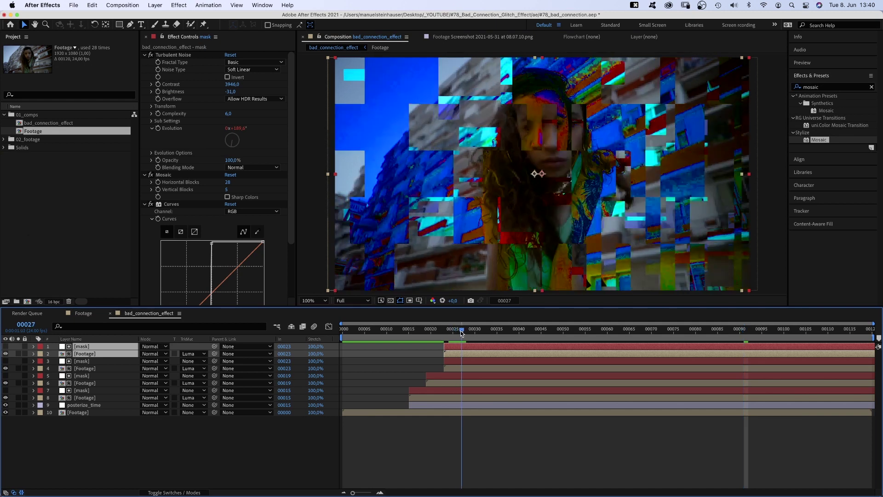
left_click_drag(453, 346, 471, 348)
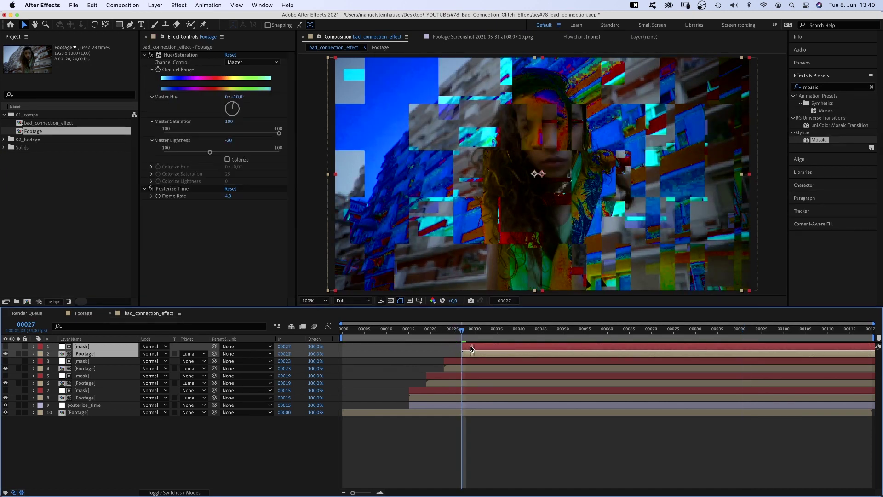
- Set the new Footage's hue to 24°, saturation 60, lightness 0, and apply Mosaic
left_click(179, 459)
left_click(85, 354)
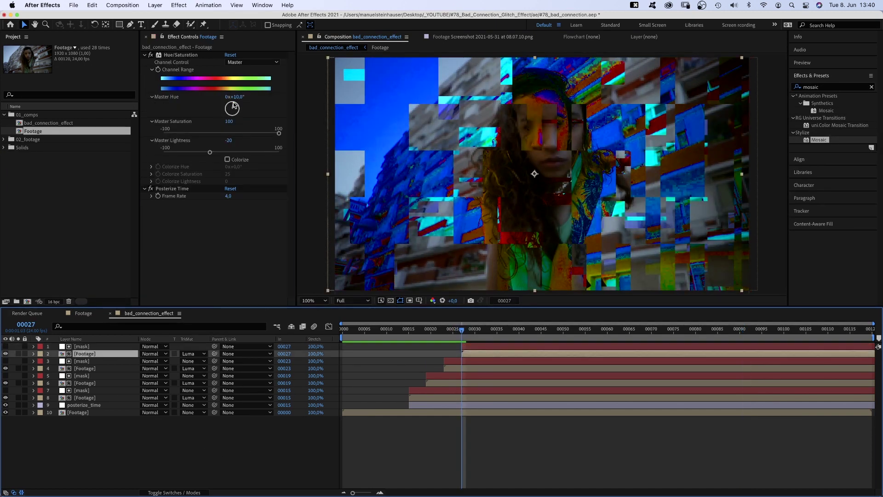
left_click_drag(234, 105, 234, 106)
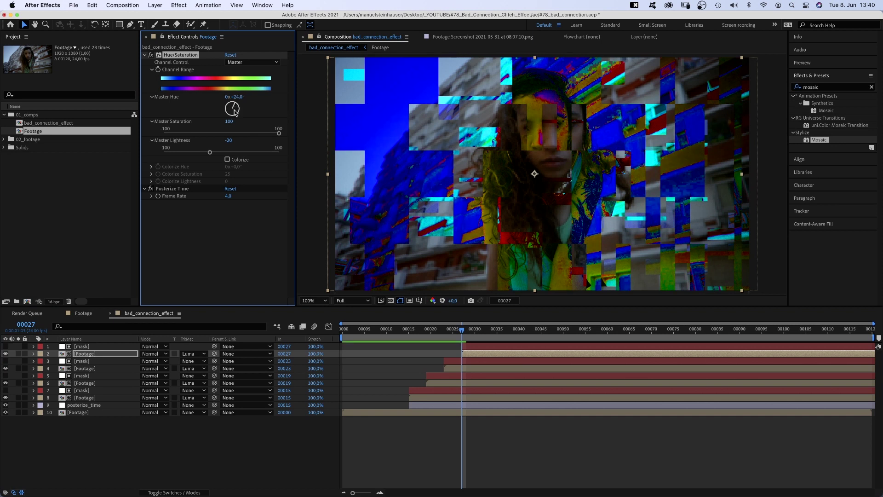
left_click_drag(278, 134, 256, 134)
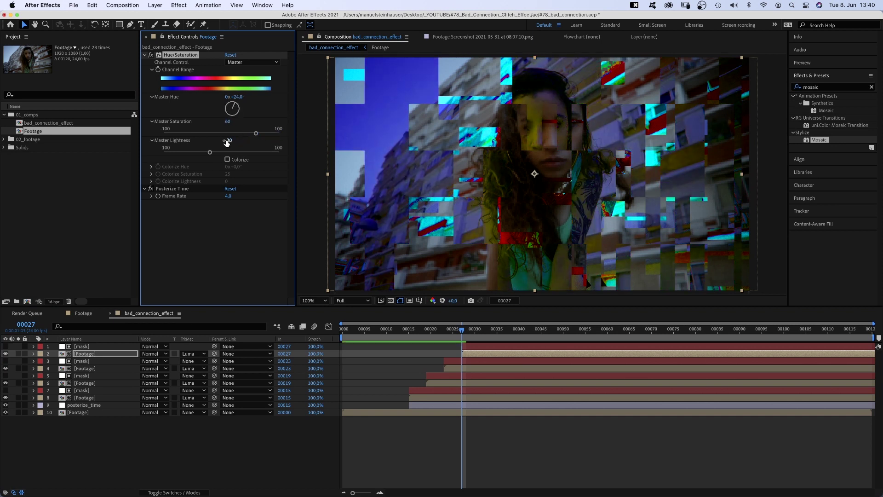
type("0")
left_click(618, 138)
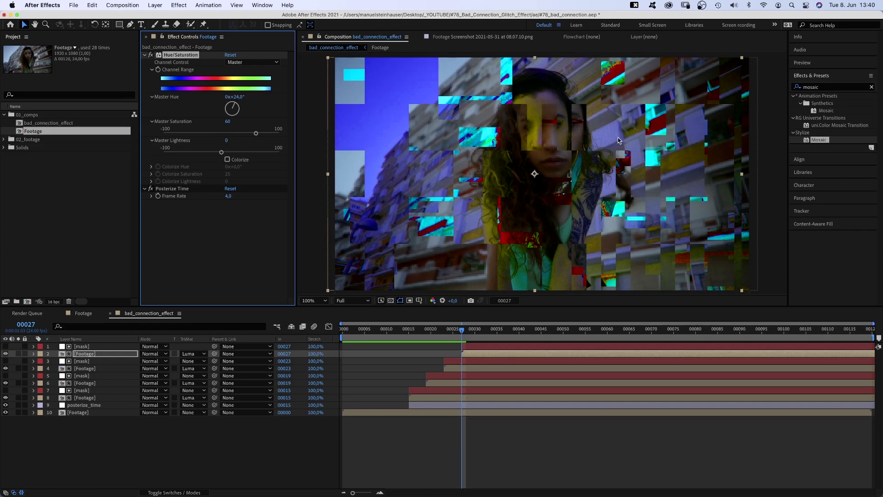
left_click(806, 142)
left_click_drag(806, 142, 206, 233)
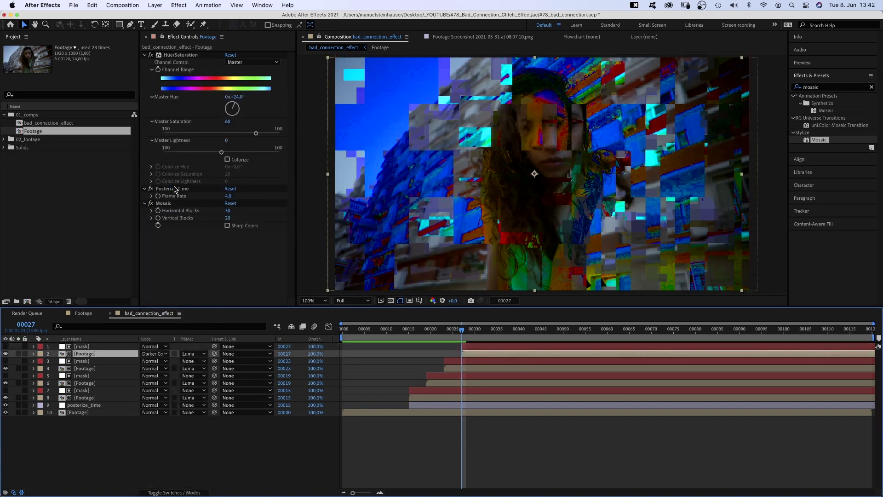
- Add an adjustment layer named exposure that starts at frame 00015
key("space")
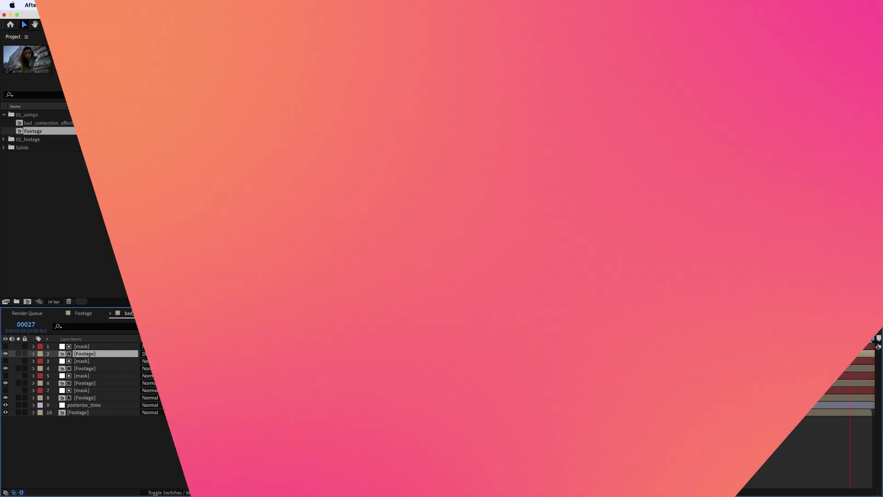
key("alt+super+y")
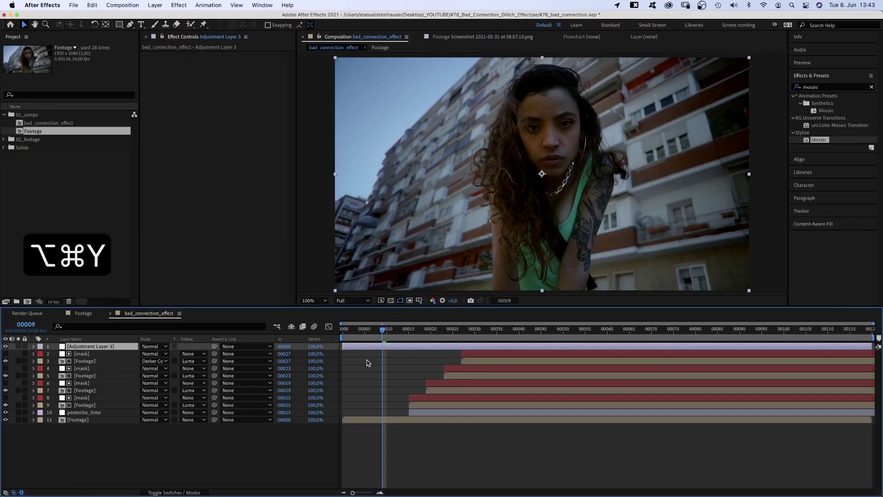
left_click_drag(350, 347, 400, 352)
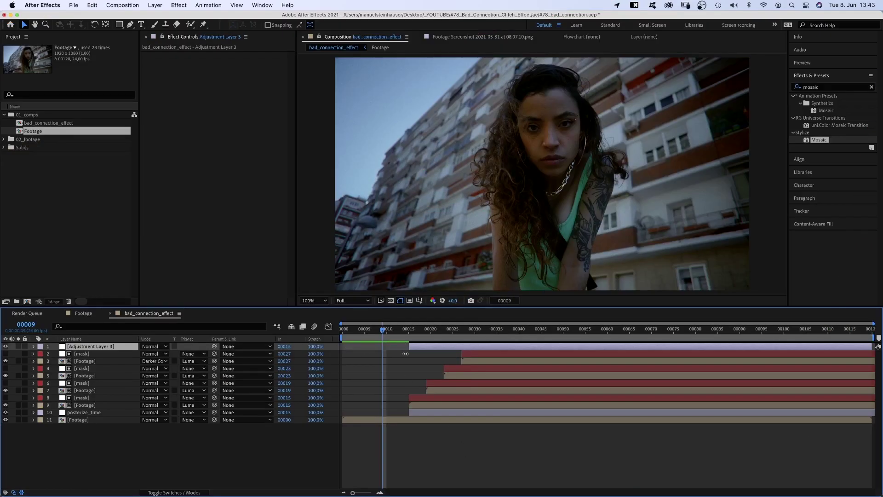
key("Return")
type("exposure")
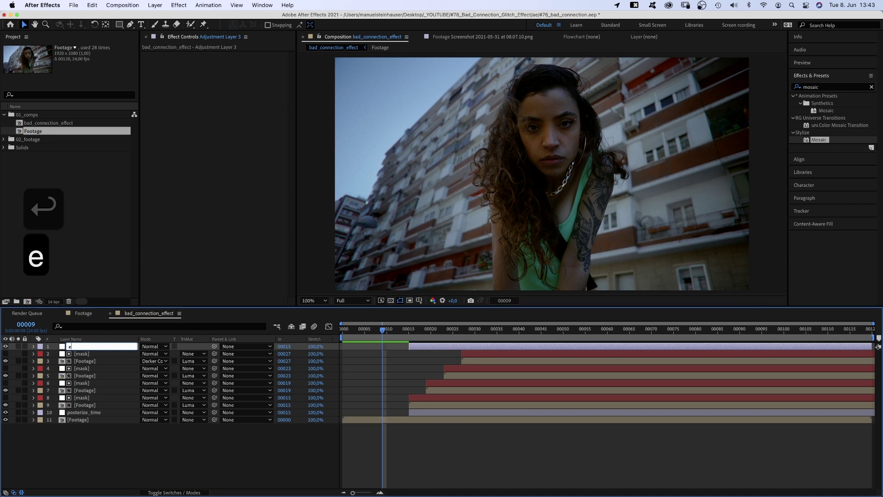
key("Return")
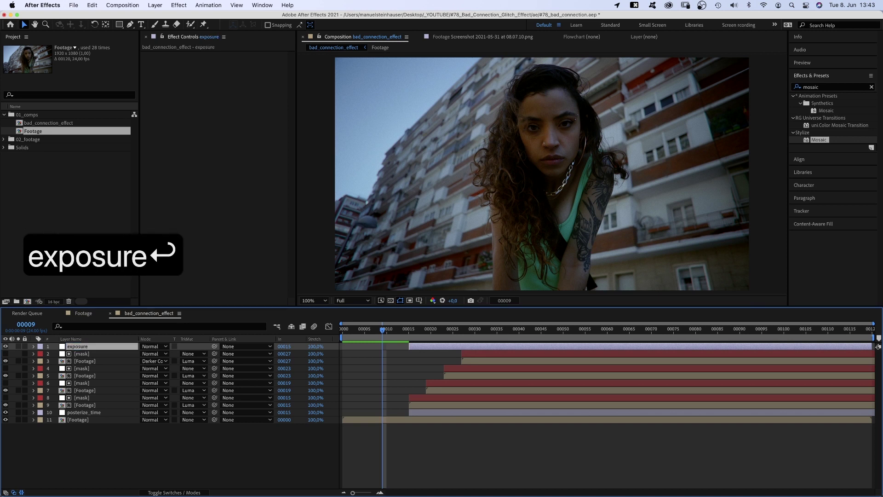
- Apply the Exposure effect to the exposure layer and view frame 00022
double_click(811, 87)
type("expos")
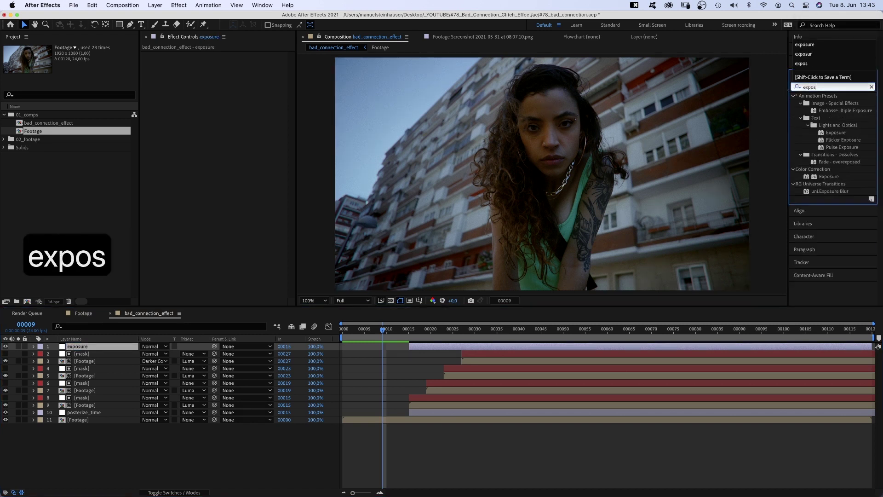
left_click(805, 179)
left_click_drag(806, 178, 238, 80)
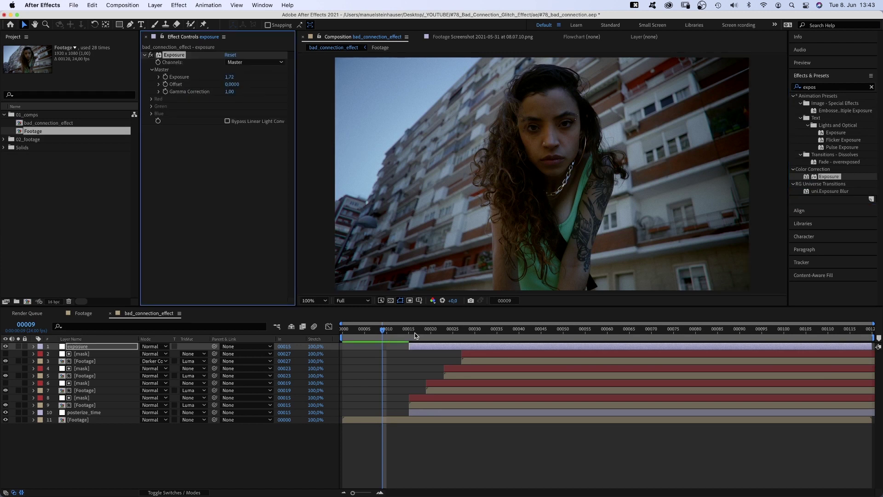
left_click_drag(418, 335, 440, 334)
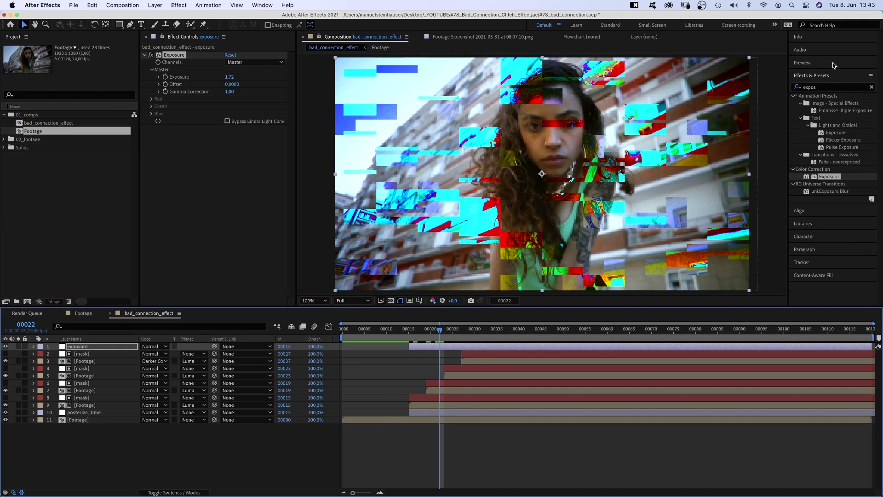
- Add Noise to the exposure layer and lower its amount to 11%
left_click(821, 88)
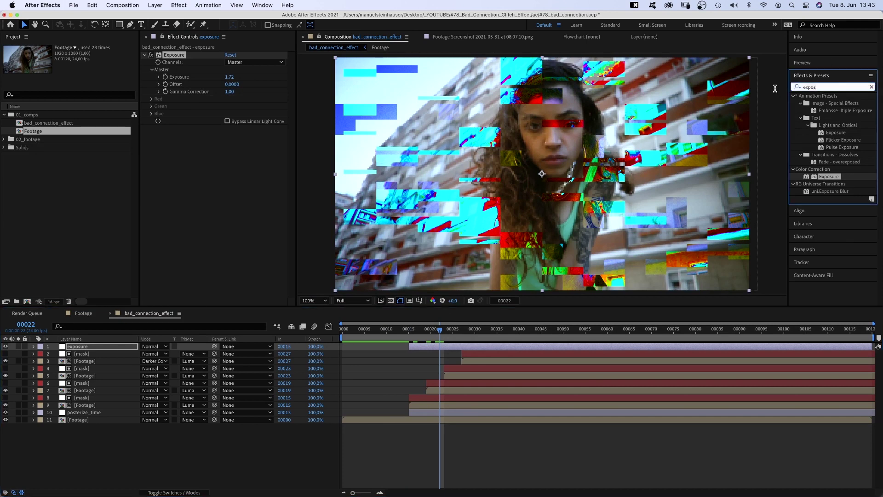
type("noise")
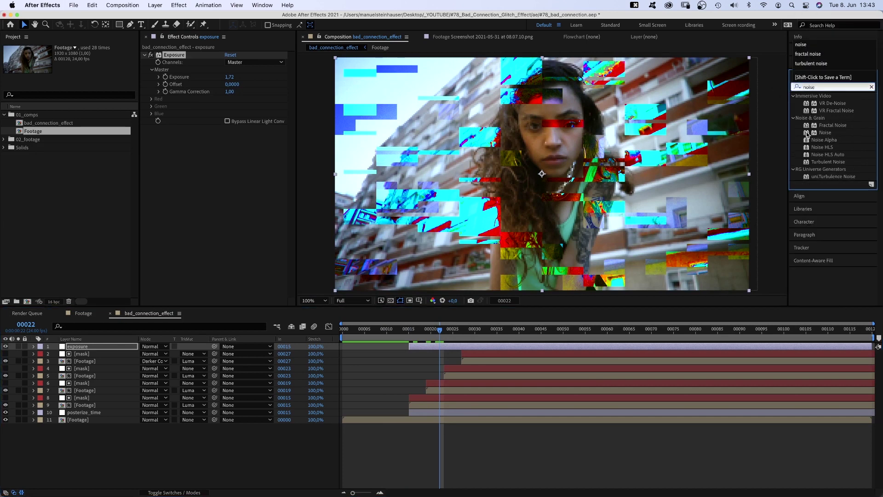
left_click_drag(807, 134, 190, 193)
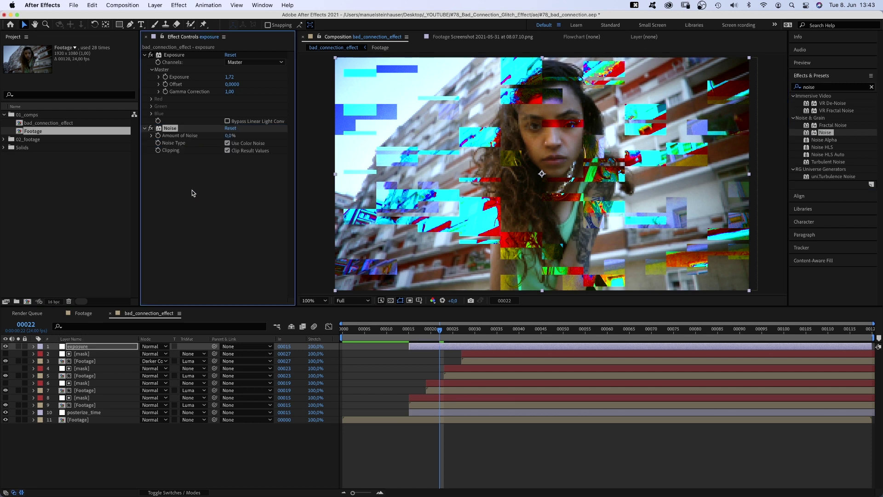
left_click_drag(249, 136, 239, 137)
- End the exposure layer and posterize_time at frame 00096, deleting posterize_time's tail
left_click_drag(743, 330, 765, 330)
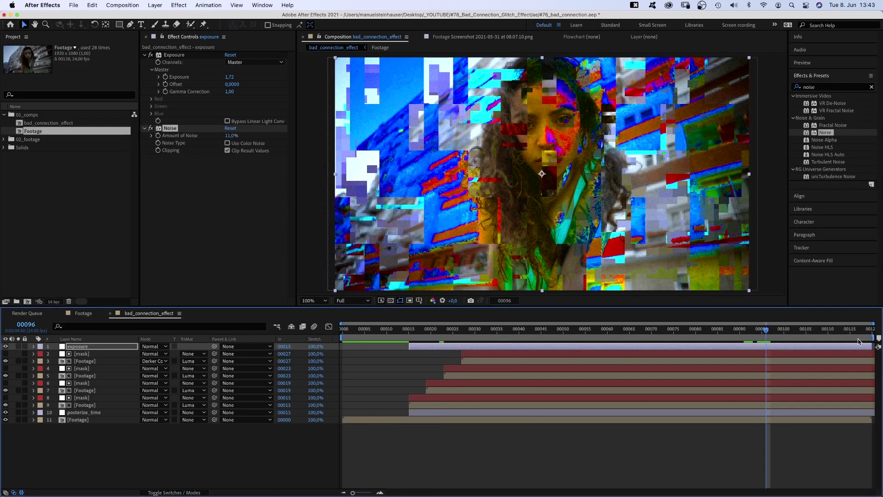
left_click_drag(871, 346, 764, 361)
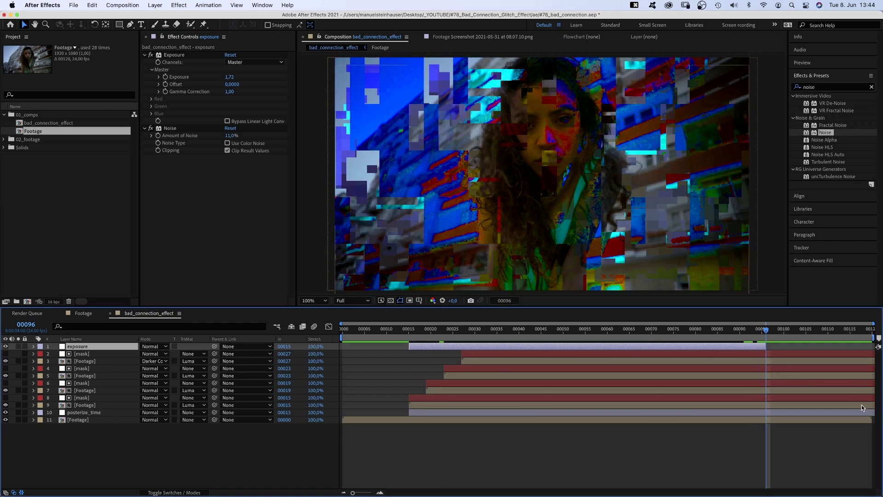
left_click(790, 412)
key("shift+super+d")
key("BackSpace")
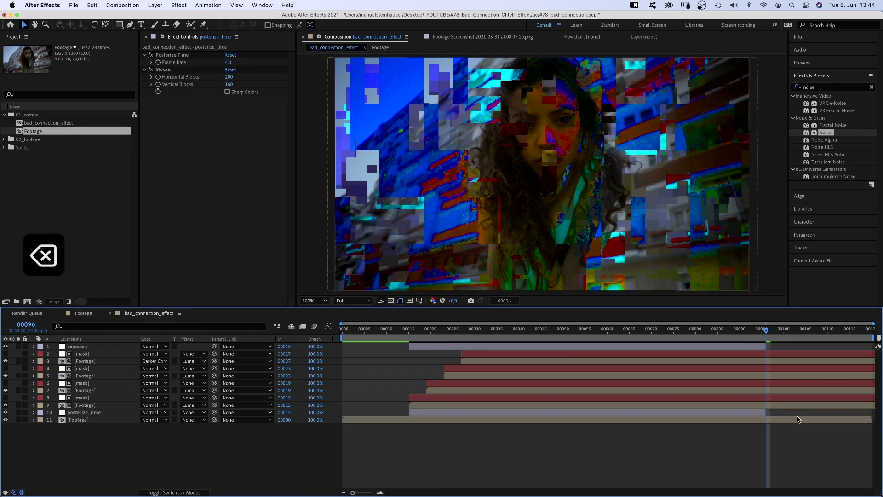
- Split glitch layers 2–9 at frame 00090
left_click(740, 335)
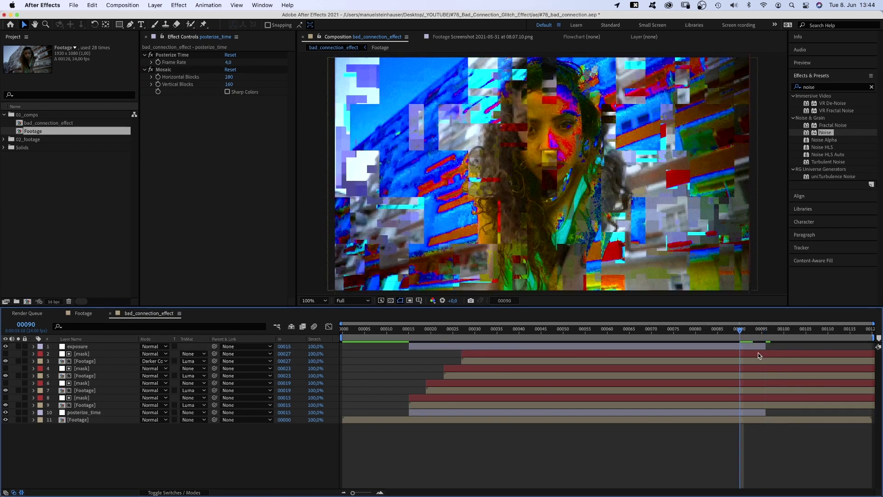
left_click(757, 353)
left_click(754, 405, "shift")
key("shift+super+d")
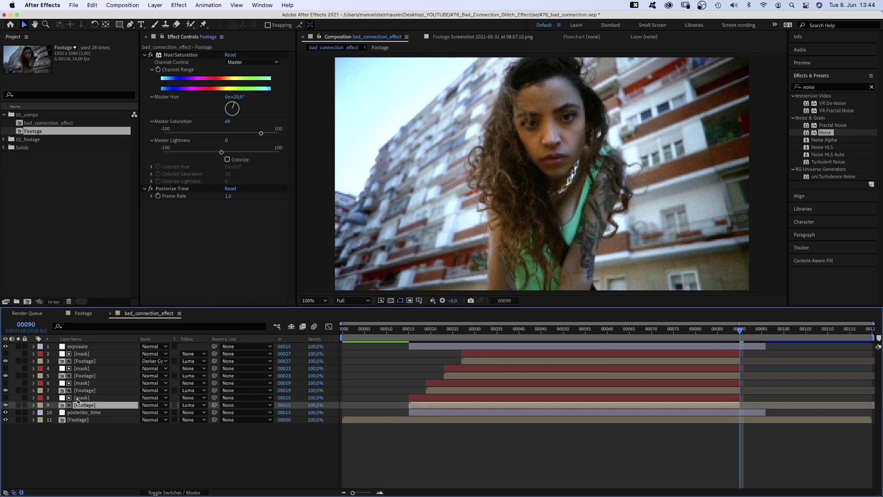
- Duplicate the lower mask and Footage pair below exposure, starting at frame 00084
left_click(78, 401, "shift")
key("super+d")
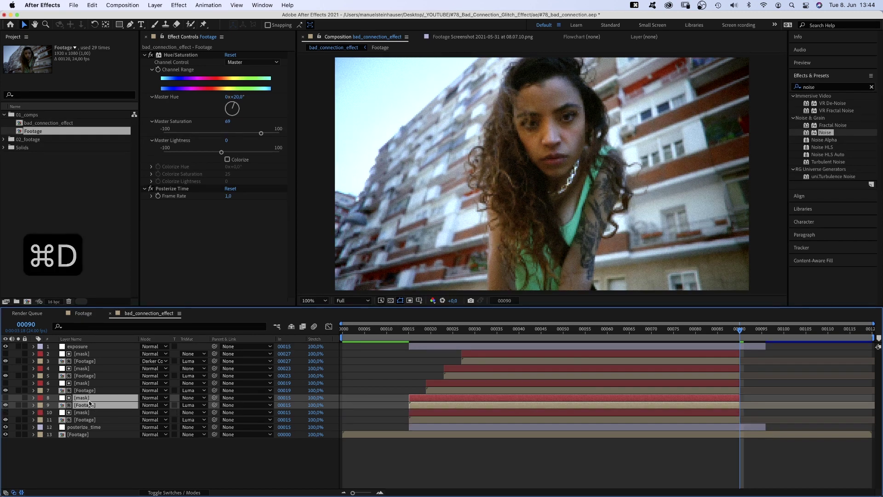
left_click_drag(90, 404, 118, 350)
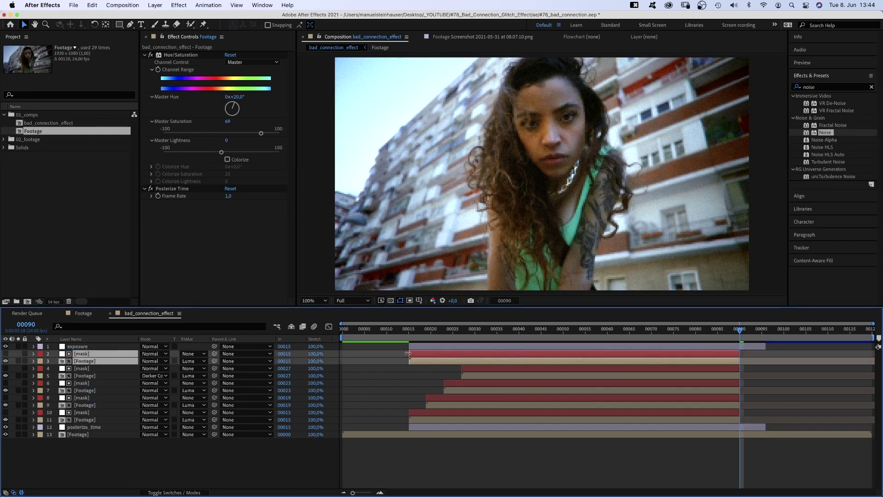
left_click_drag(410, 353, 765, 354)
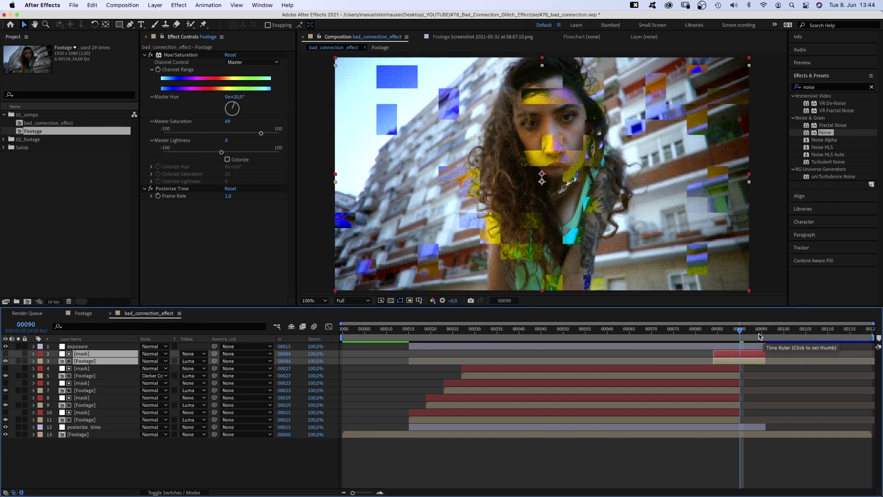
- Set the new Footage layer's track matte to None and select that layer
left_click(191, 362)
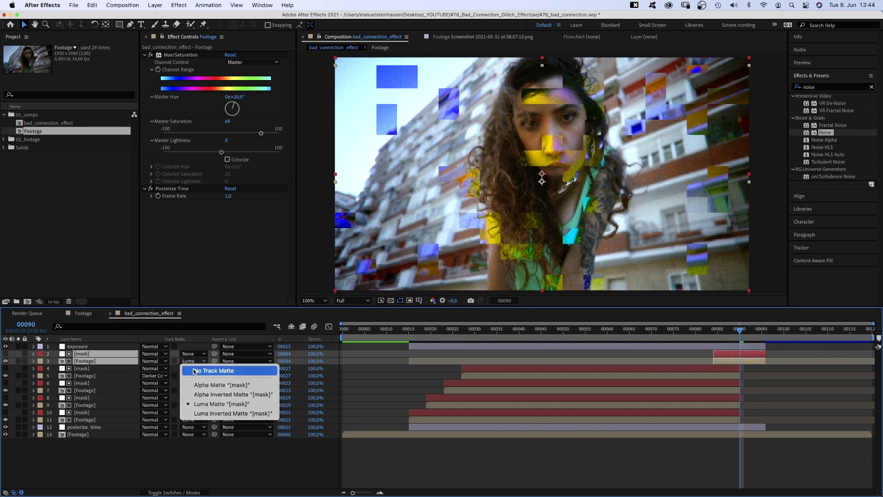
left_click(193, 367)
left_click(13, 363)
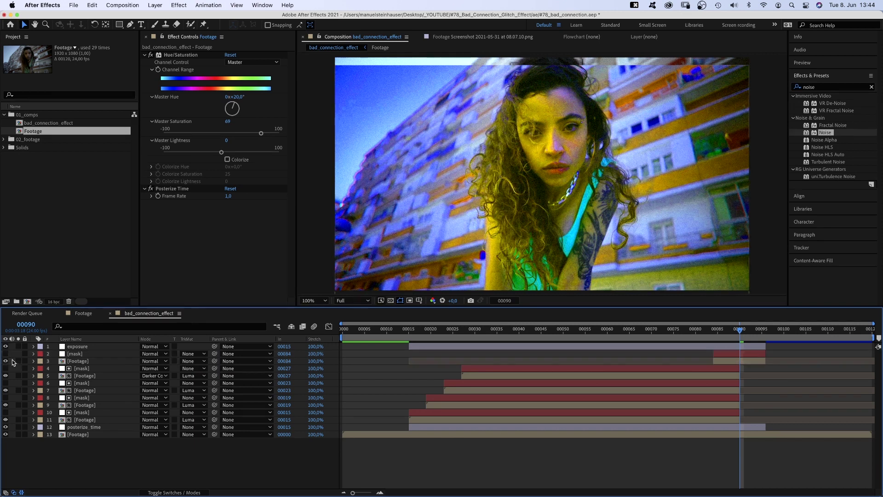
left_click(80, 362)
left_click(825, 87)
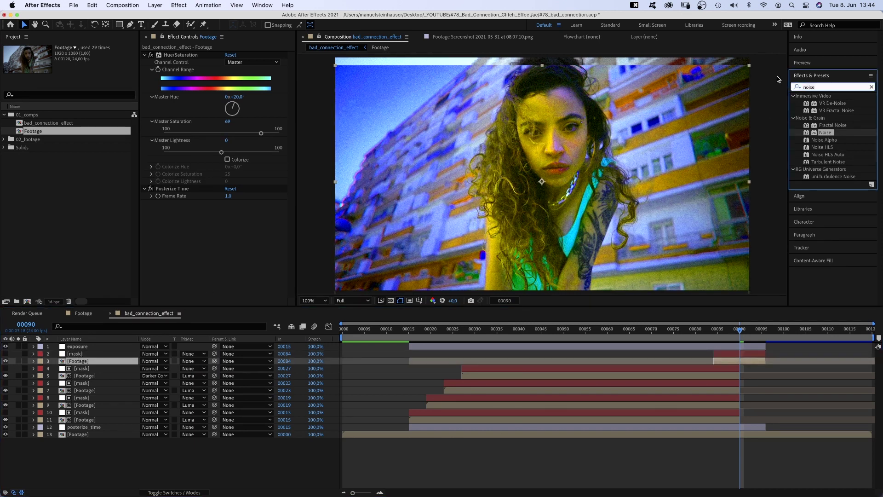
- Apply Displacement Map to Footage with map layer 2. mask using Effects & Masks
type("displacement")
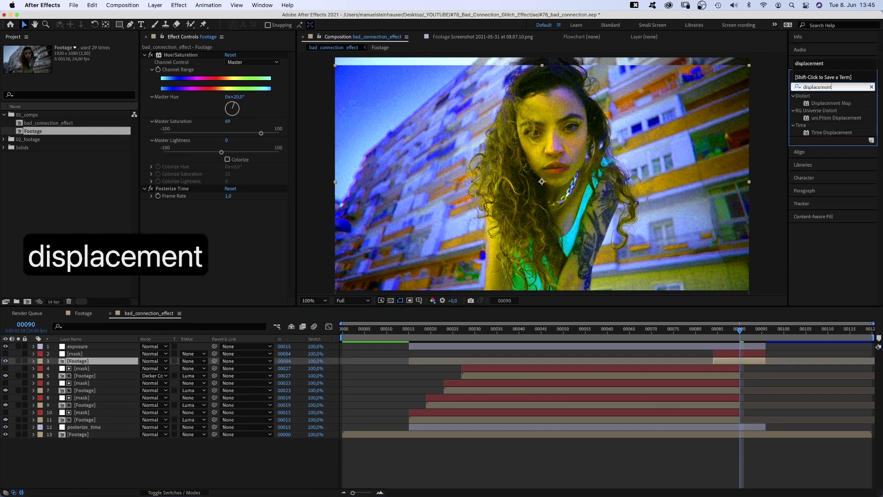
left_click_drag(831, 103, 212, 235)
left_click(238, 211)
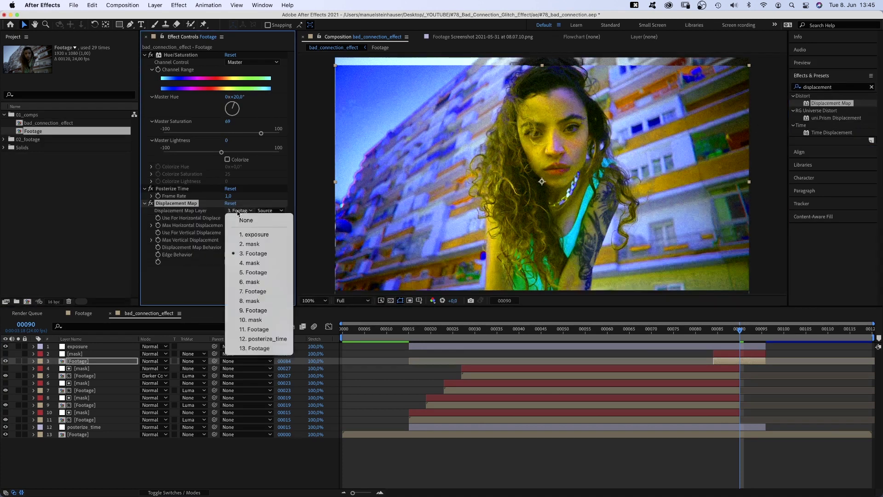
left_click(244, 244)
left_click(264, 211)
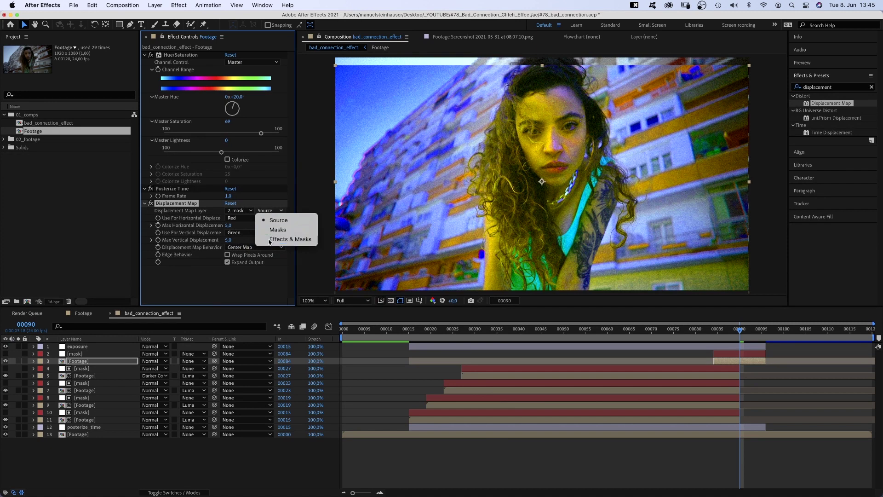
left_click(290, 239)
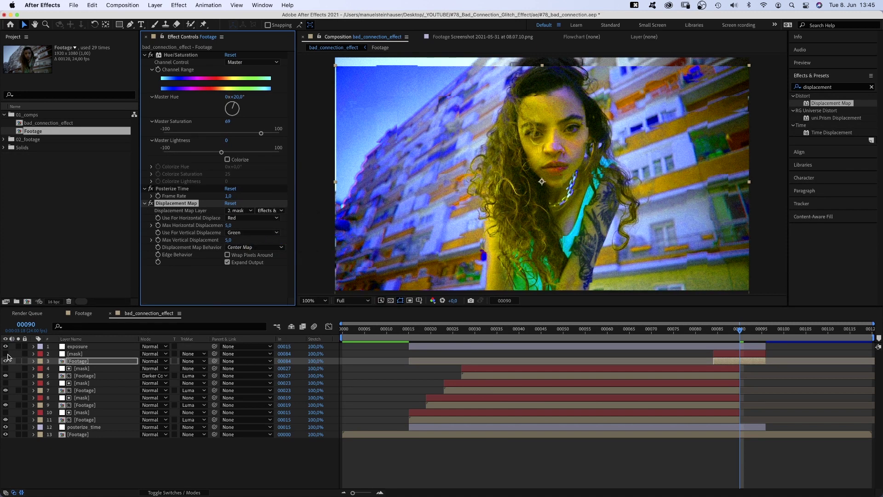
- Show the mask layer and drive its noise Random Seed with the expression time*10
left_click(6, 353)
left_click(73, 353)
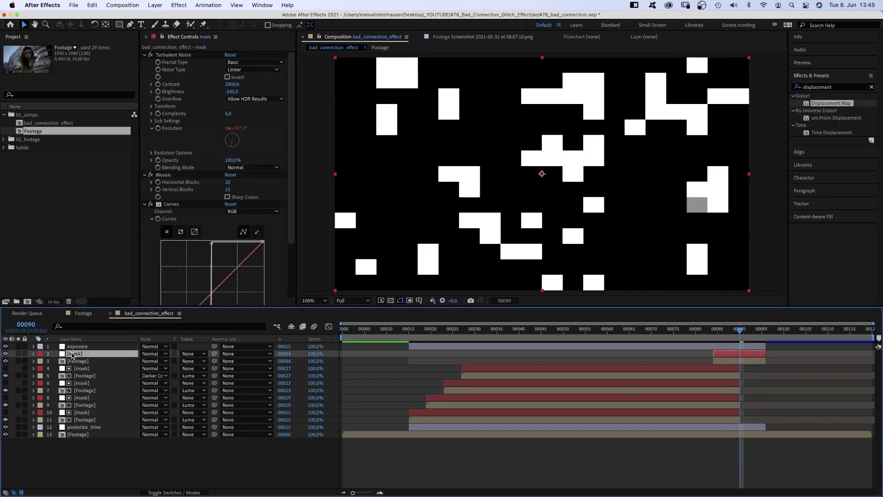
left_click(151, 153)
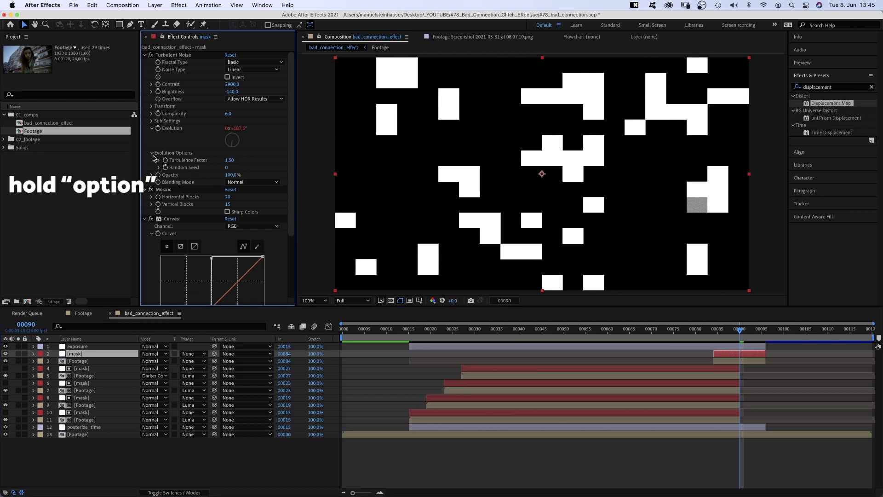
left_click(165, 167, "alt")
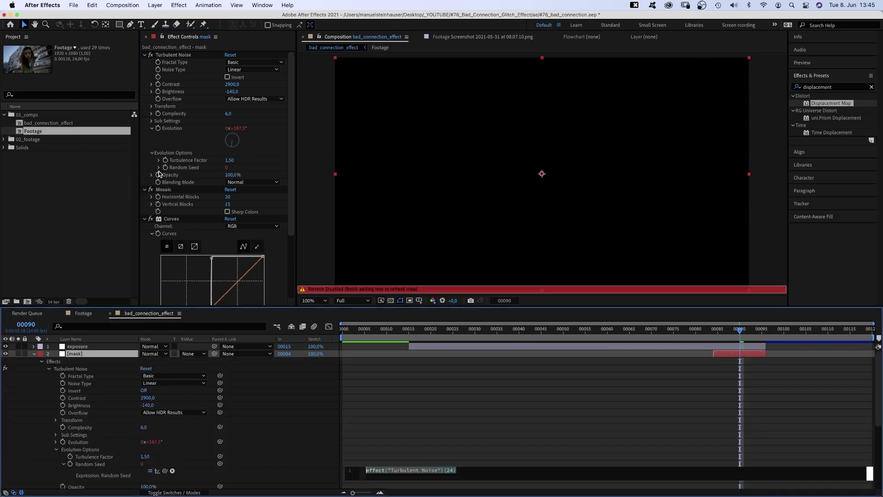
type("time")
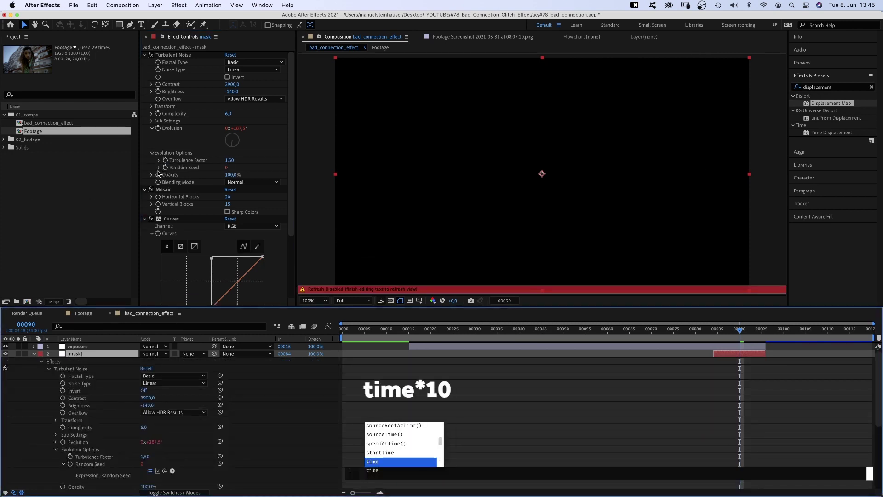
type("*10")
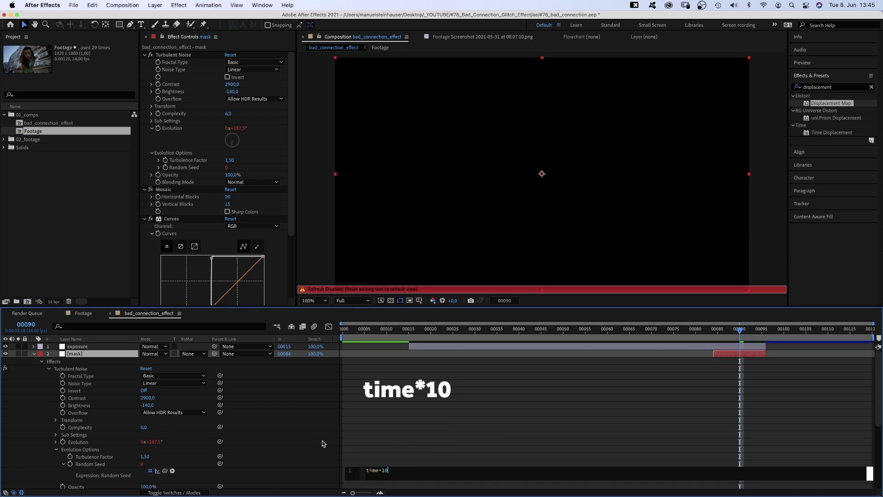
left_click(321, 440)
left_click_drag(740, 329, 752, 332)
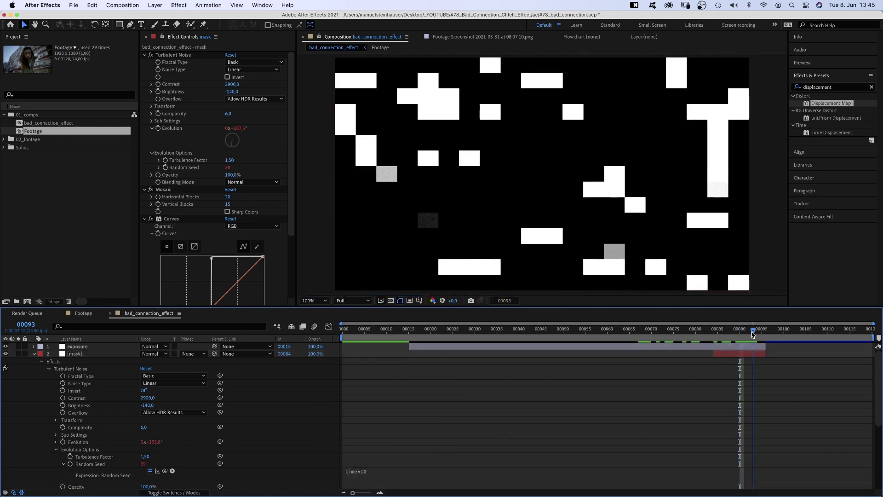
- Add CC Scale Wipe to the mask: direction 90°, centre at the left edge, stretch increased
left_click(35, 353)
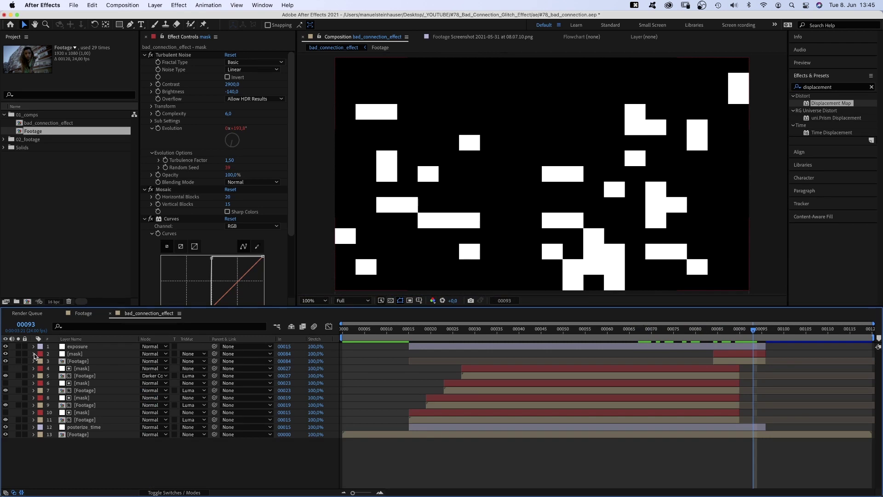
left_click(791, 87)
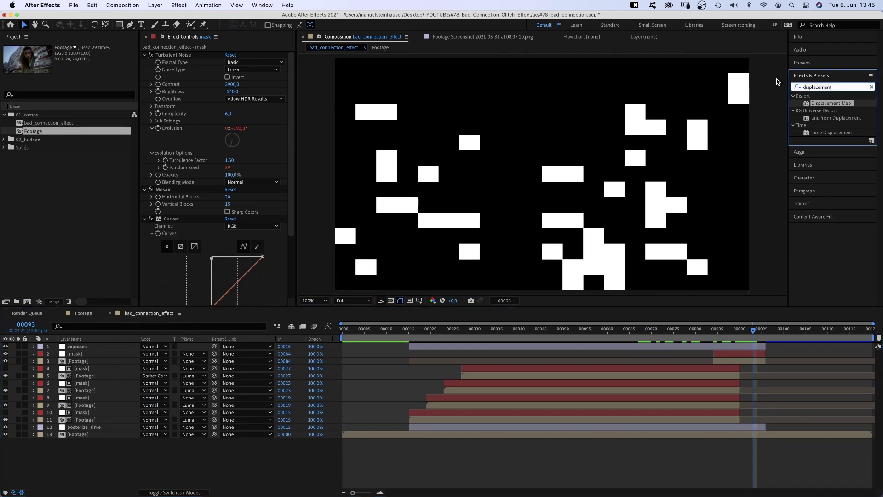
type("cc sca")
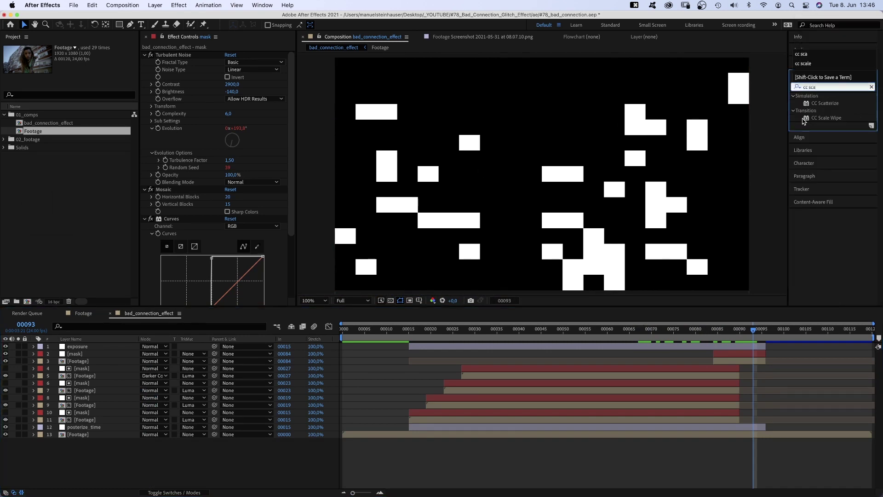
left_click(805, 118)
left_click_drag(202, 294, 205, 300)
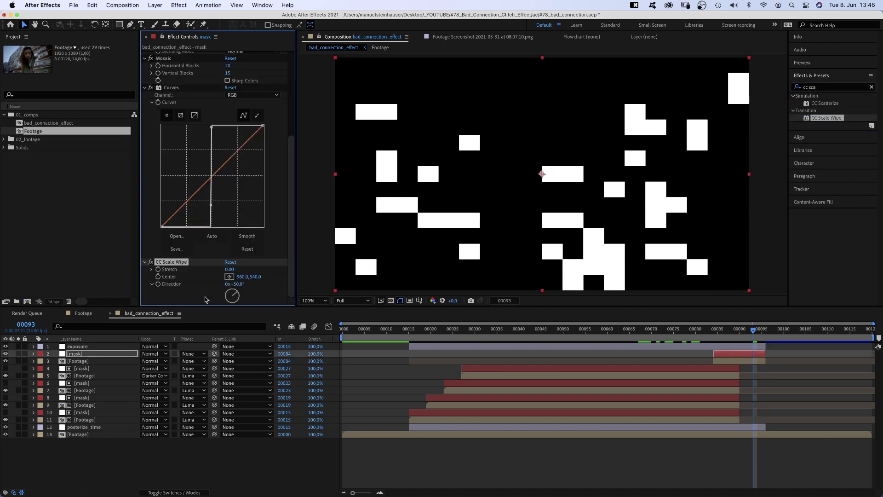
type("90")
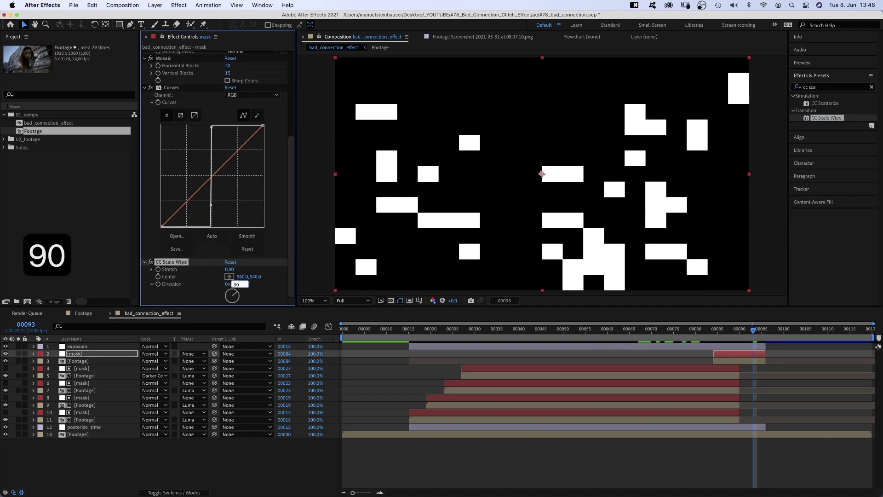
key("Return")
left_click(229, 277)
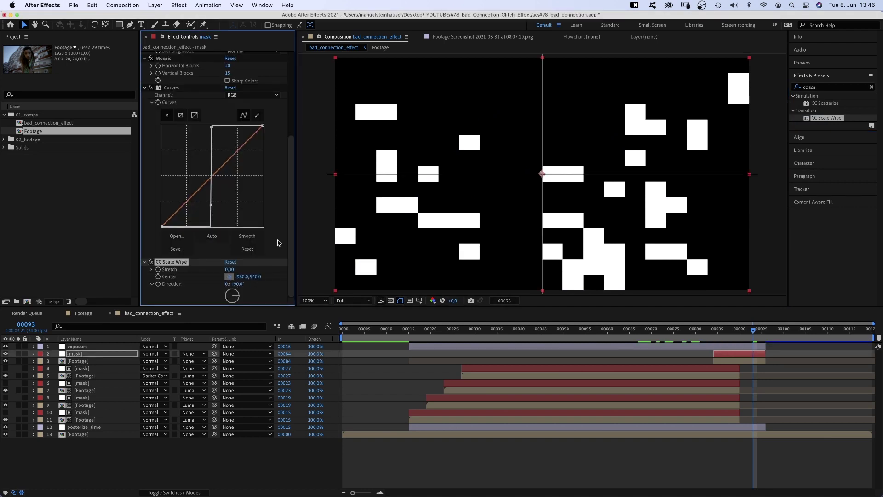
left_click(335, 174)
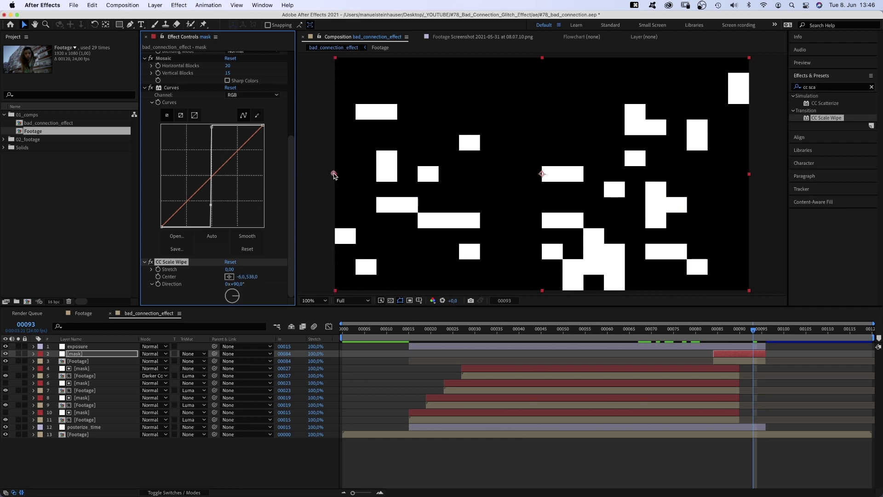
left_click_drag(230, 270, 242, 268)
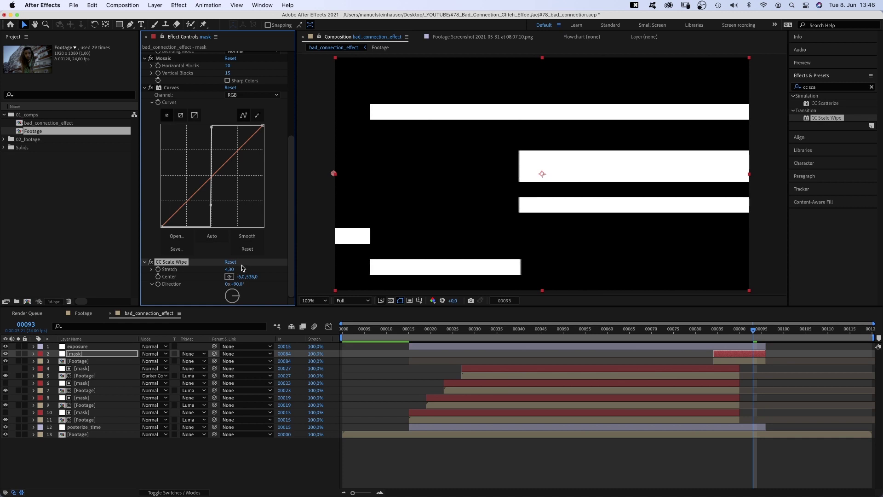
- Lower the noise contrast and brightness and set Mosaic to 11 × 285 blocks
left_click_drag(289, 154, 290, 69)
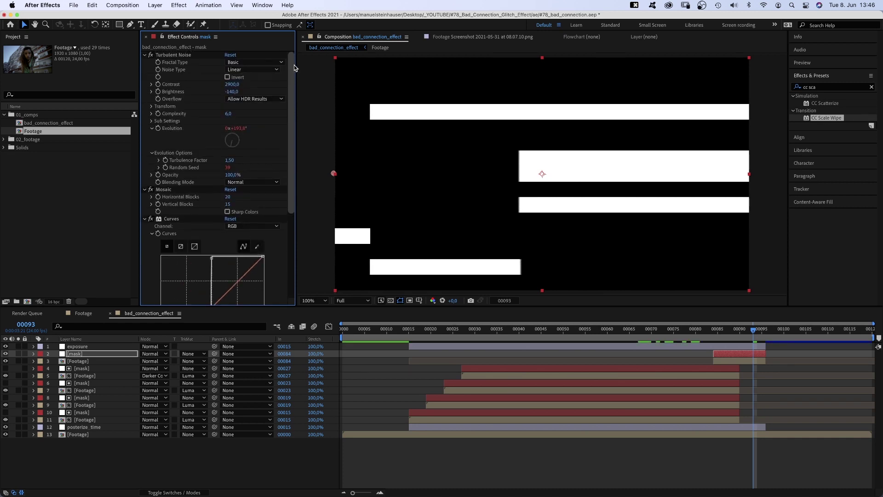
left_click_drag(232, 88, 264, 87)
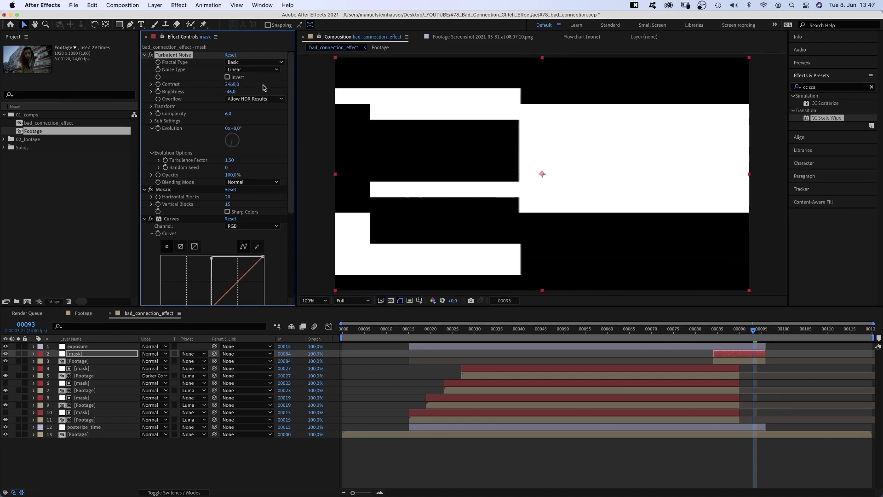
left_click_drag(228, 197, 297, 161)
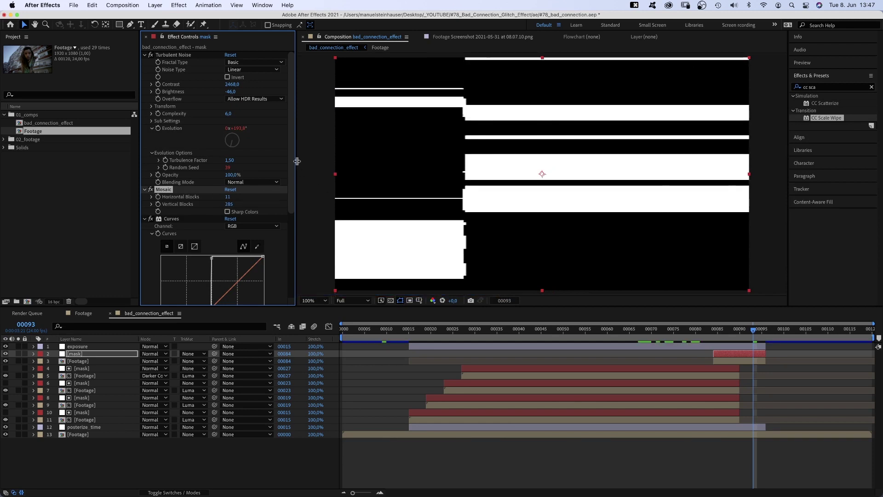
- Hide the mask and give Footage 683 max horizontal displacement with Wrap Pixels Around
left_click(6, 354)
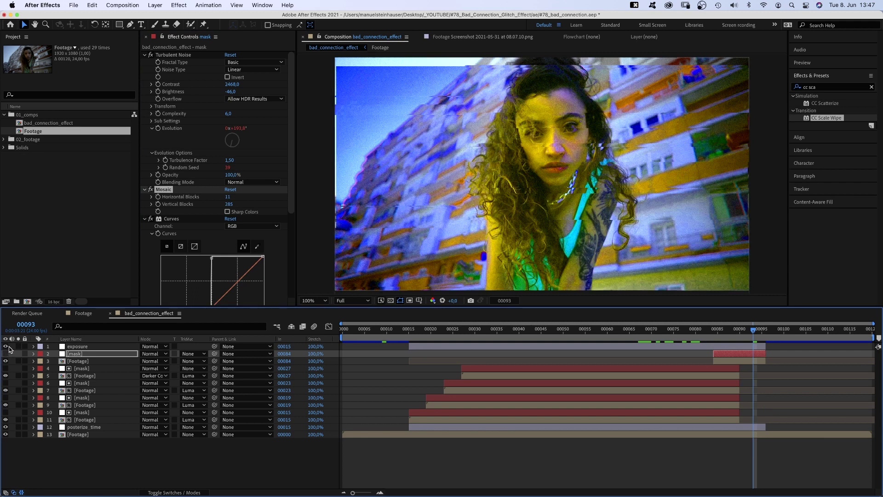
left_click(77, 361)
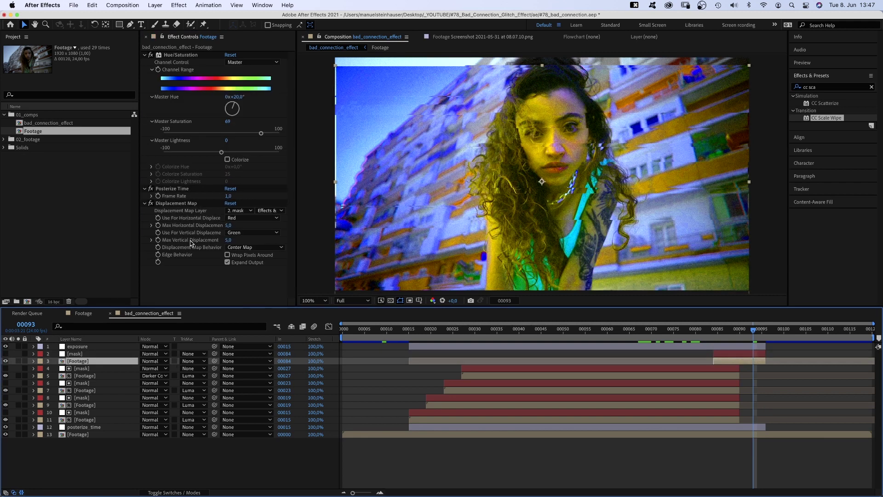
left_click_drag(227, 225, 495, 202)
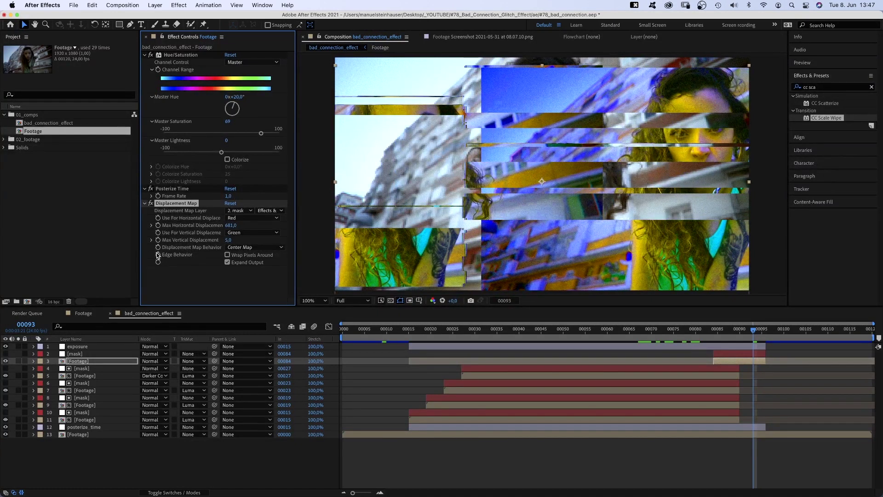
left_click(227, 255)
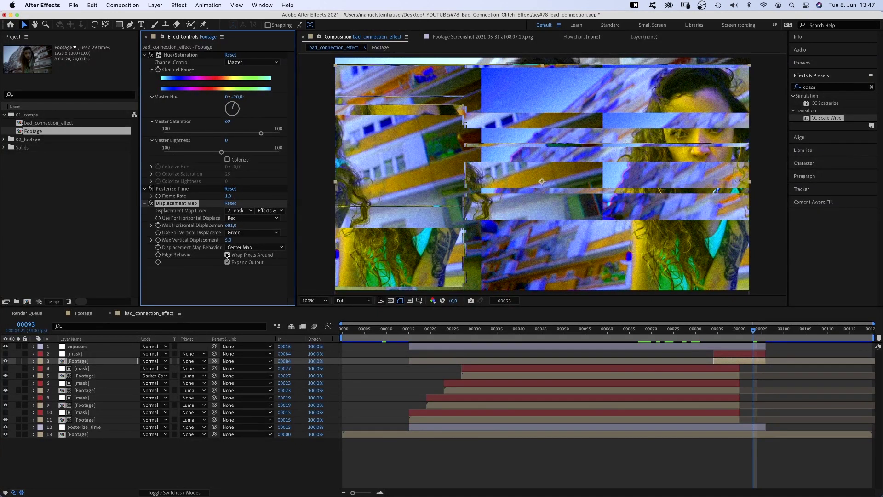